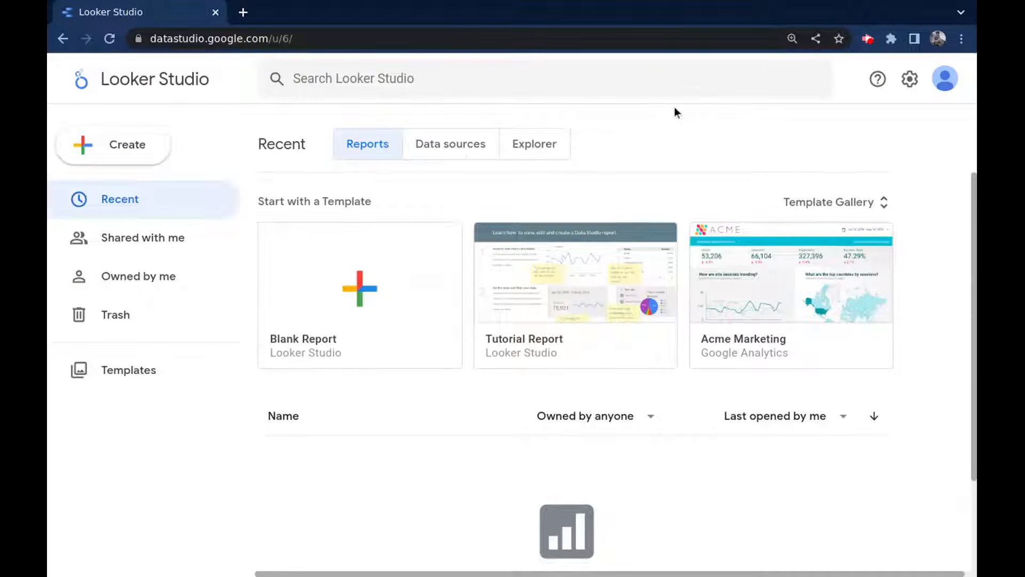
Start a new data source and submit the basic account info with country Canada, company SyncWith and the terms of service accepted.
click(130, 155)
click(133, 221)
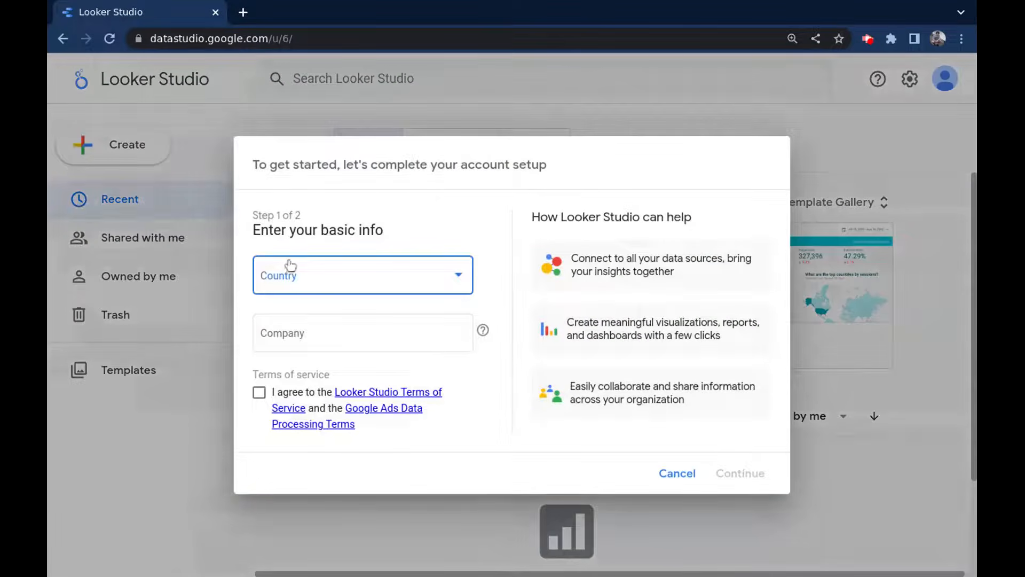
click(381, 285)
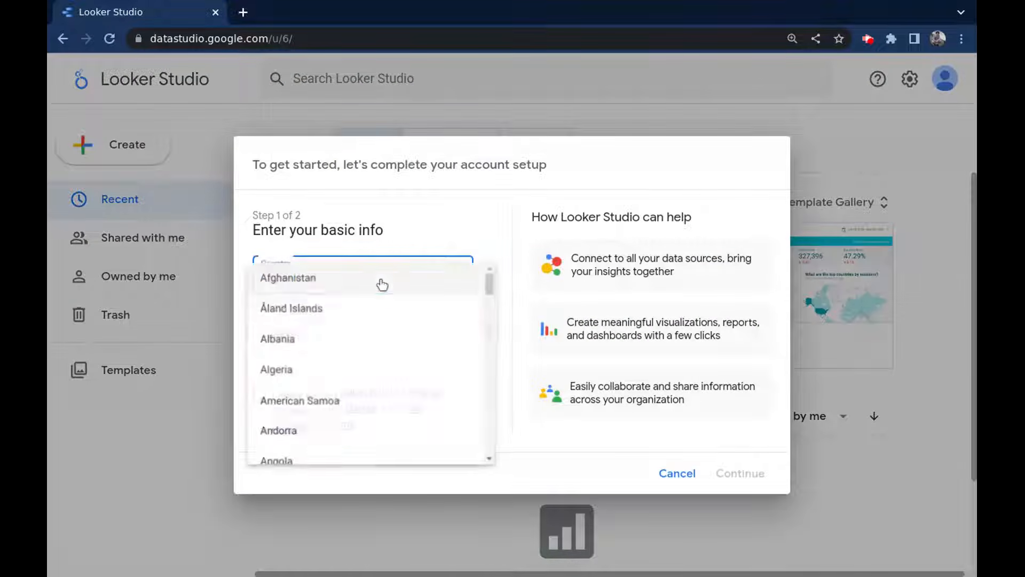
scroll(385, 342, down, 8)
scroll(378, 333, down, 6)
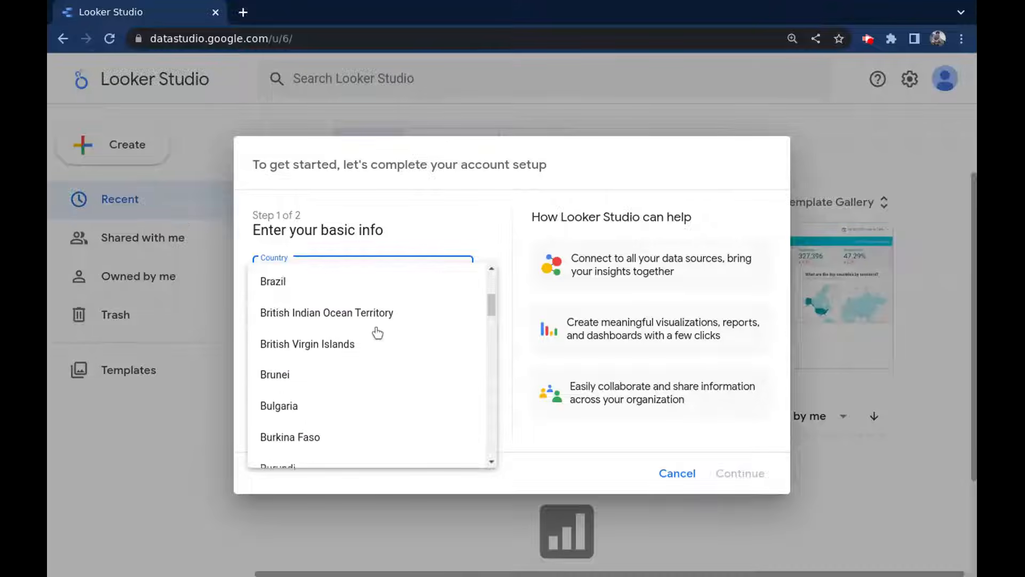
click(350, 329)
click(360, 327)
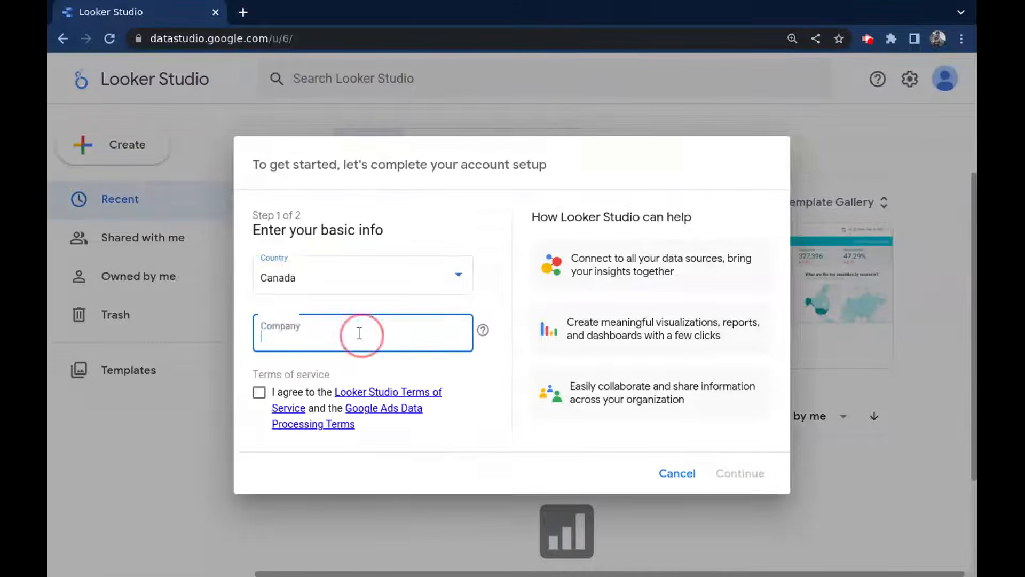
text(SyncWith)
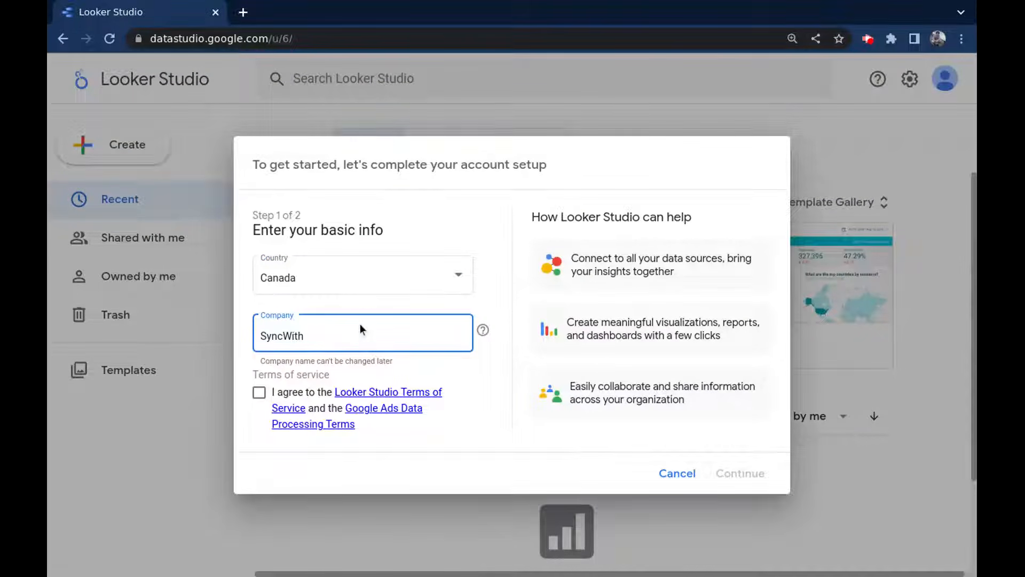
click(270, 392)
click(750, 475)
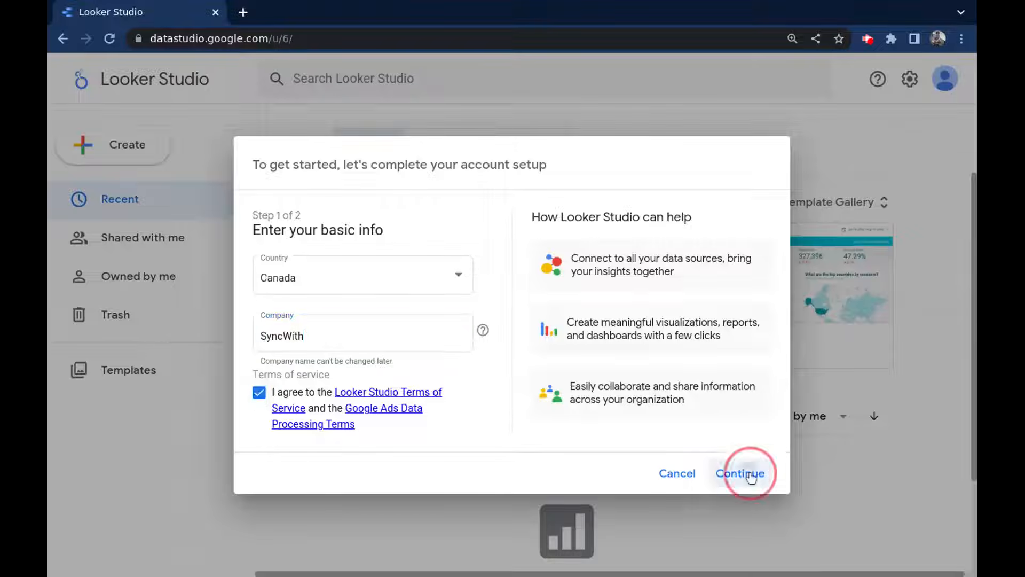
Decline tips, product announcements and market research in the email preferences and complete the account setup.
click(283, 323)
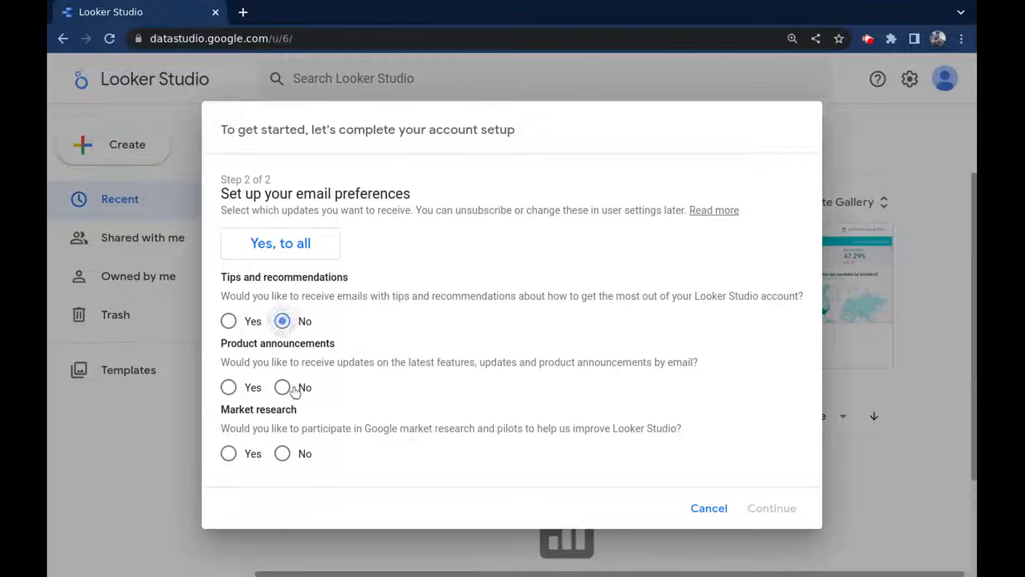
click(283, 387)
click(283, 454)
click(794, 512)
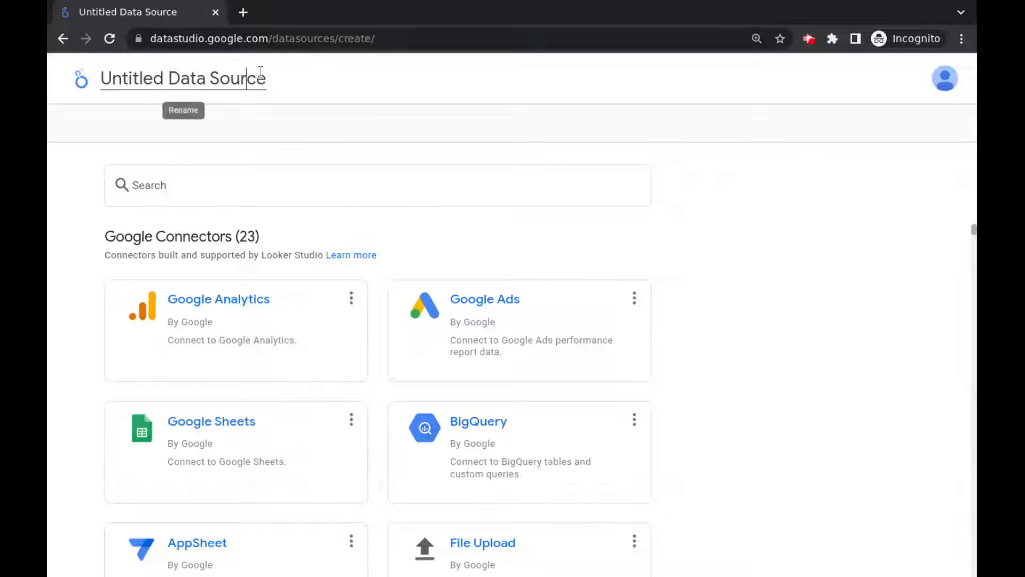
Rename the untitled data source as "Facebook Ads - Spool & Spindle".
text(Facebo)
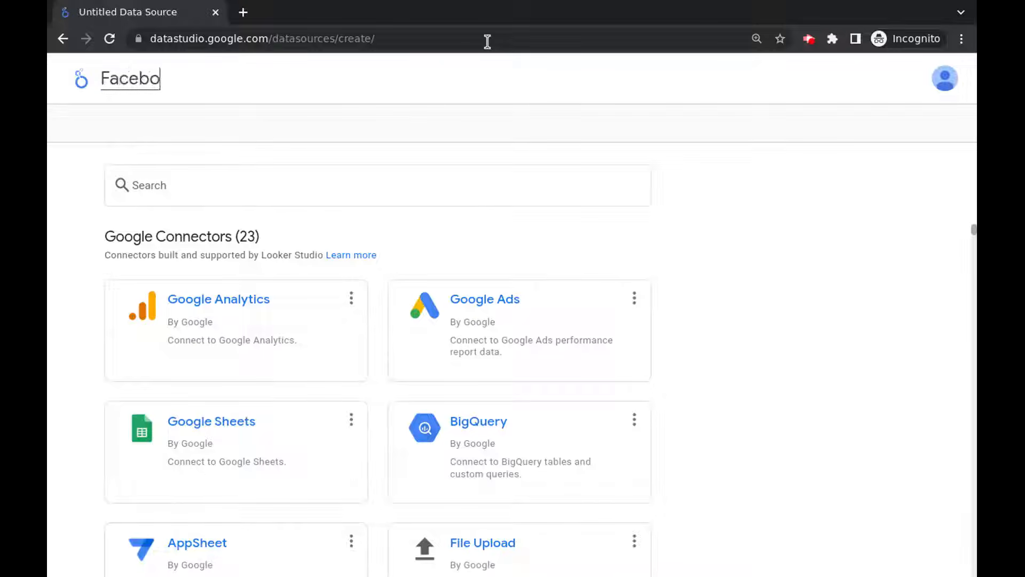
text(ok Ads - Sp)
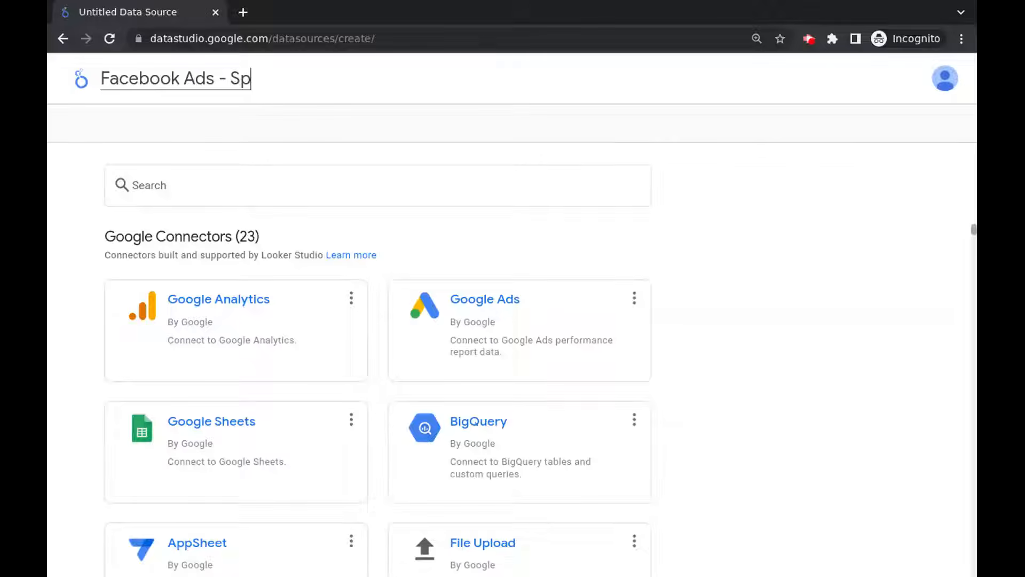
text(ool & Spindle)
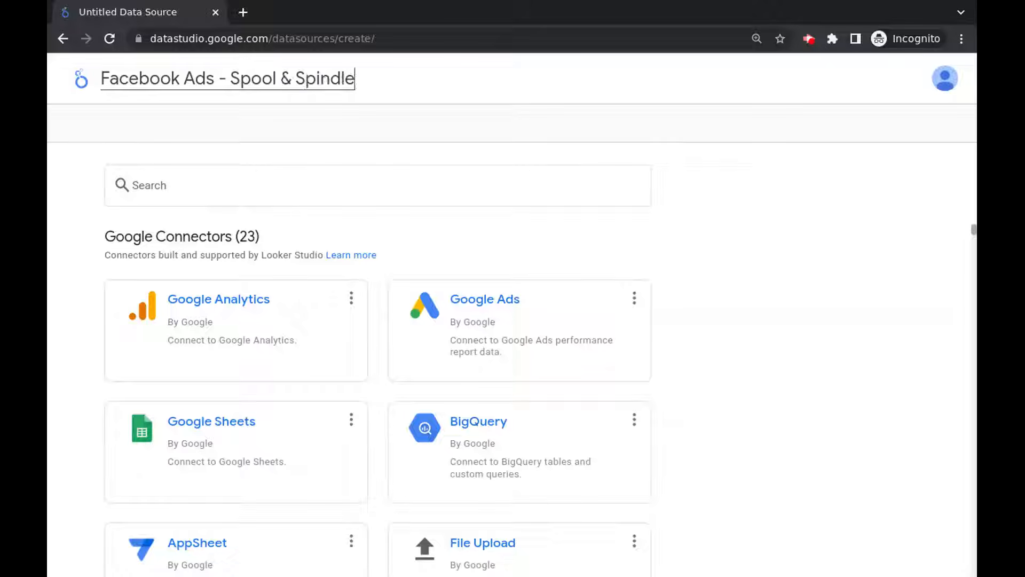
key(Return)
Search the connectors for "syncwith" and select the partner connector FREE Facebook Ads + more.
click(455, 184)
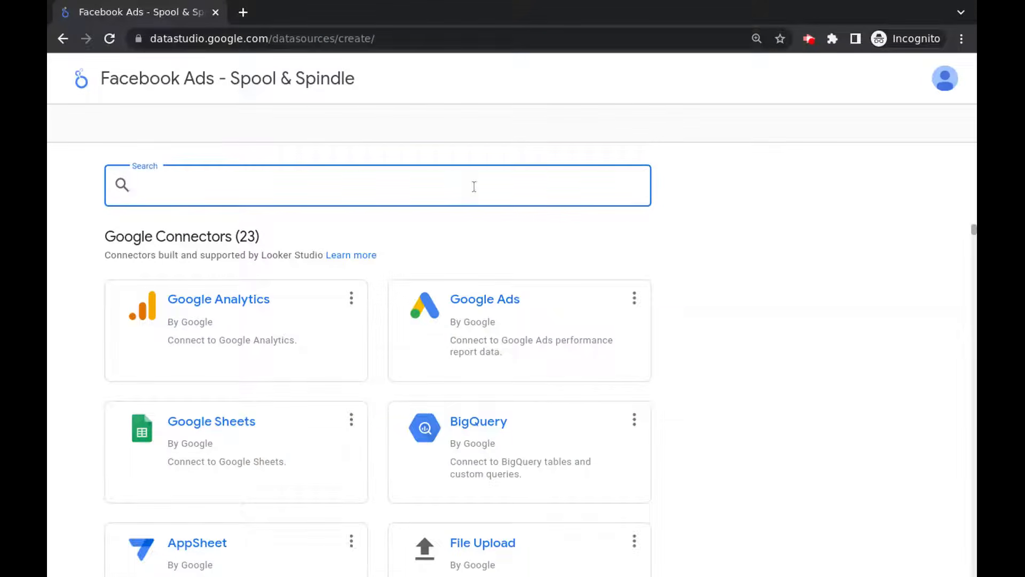
text(syncwith)
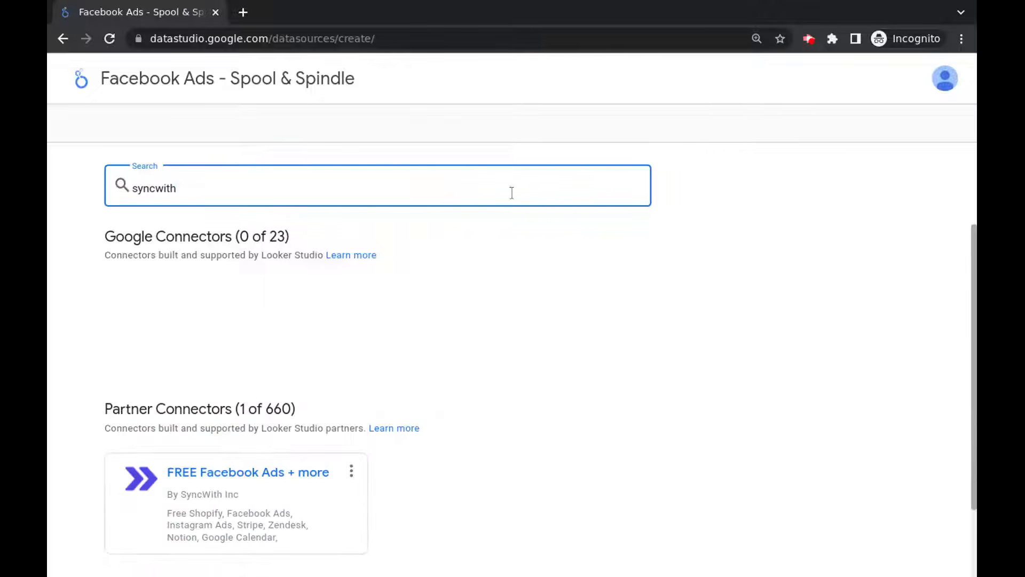
click(207, 492)
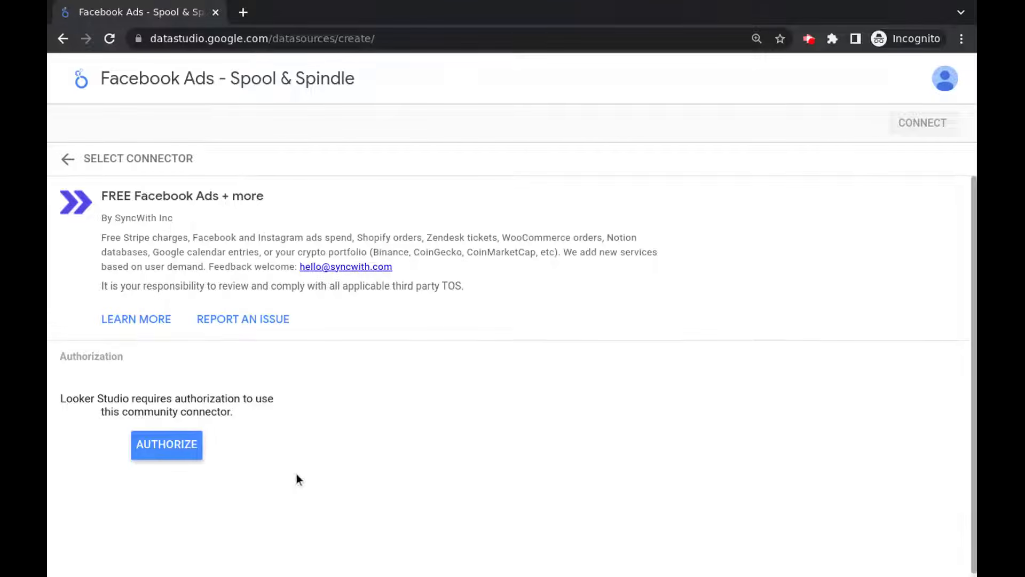
Authorize the connector with the SyncWith Integrations Google account and allow SyncWith the requested access.
click(171, 454)
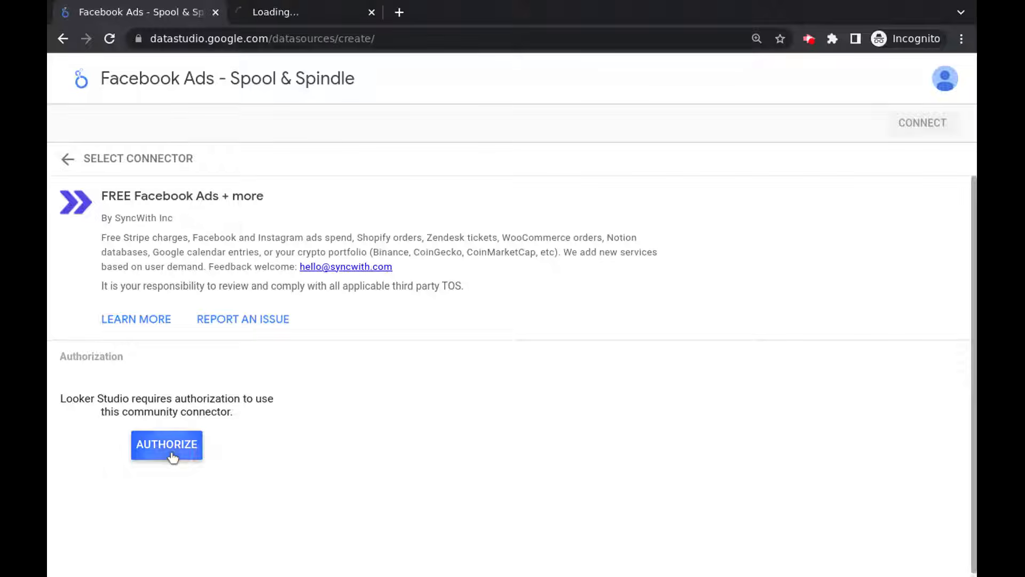
click(291, 15)
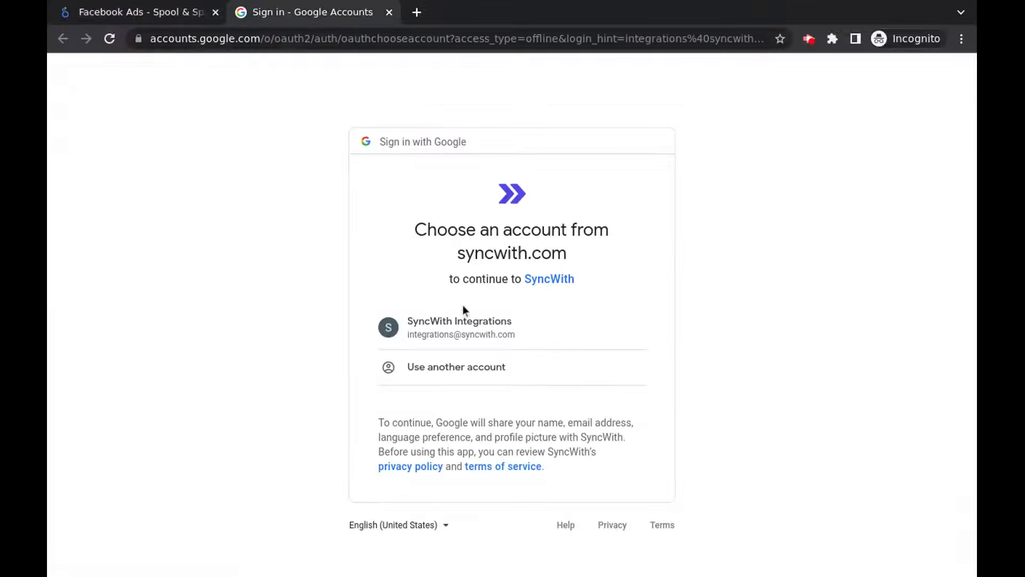
click(436, 328)
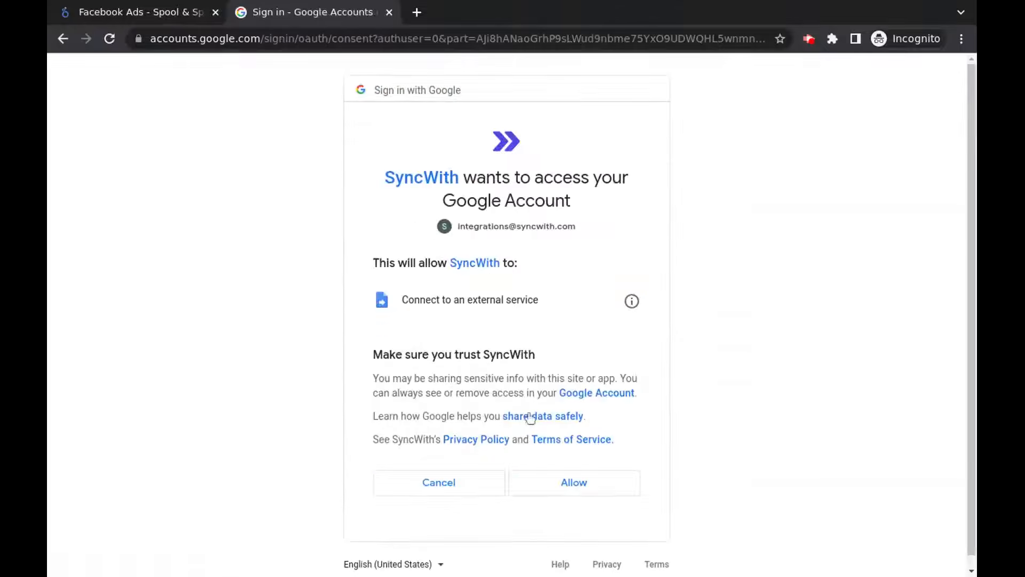
click(564, 484)
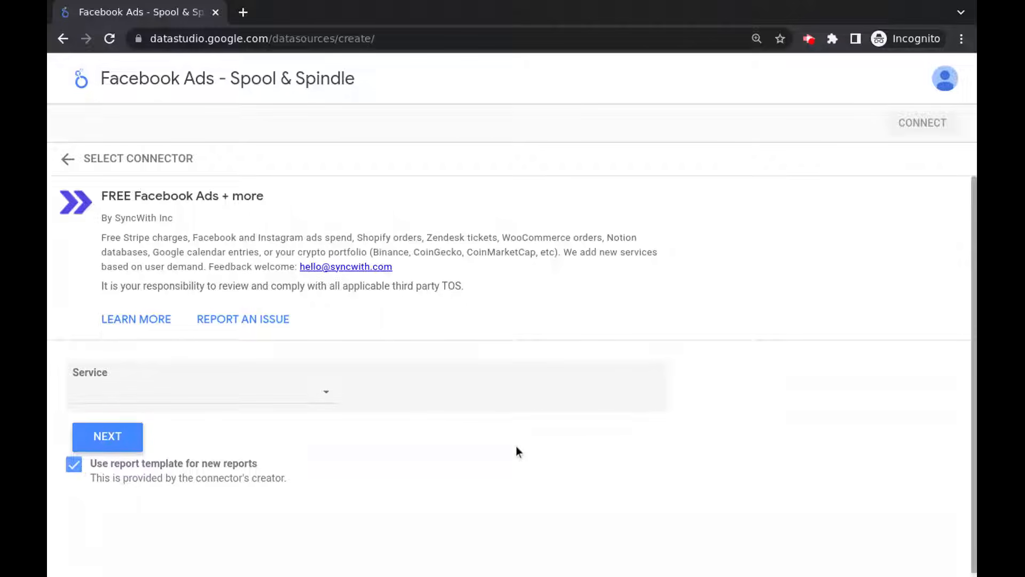
Set the connector's service to Facebook Ads and proceed to the ad account settings.
click(324, 398)
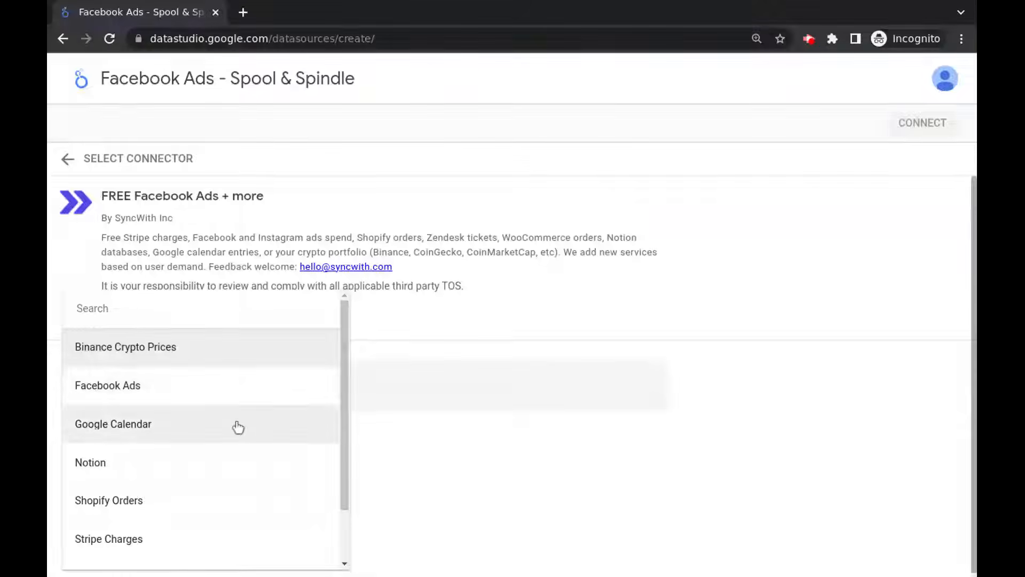
scroll(238, 427, down, 2)
scroll(236, 427, up, 2)
click(104, 385)
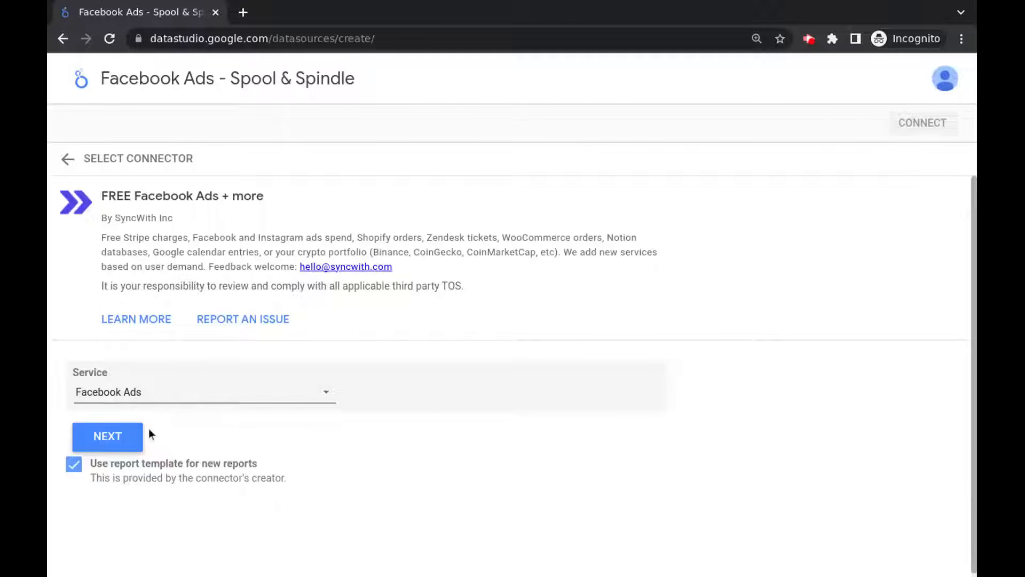
click(108, 438)
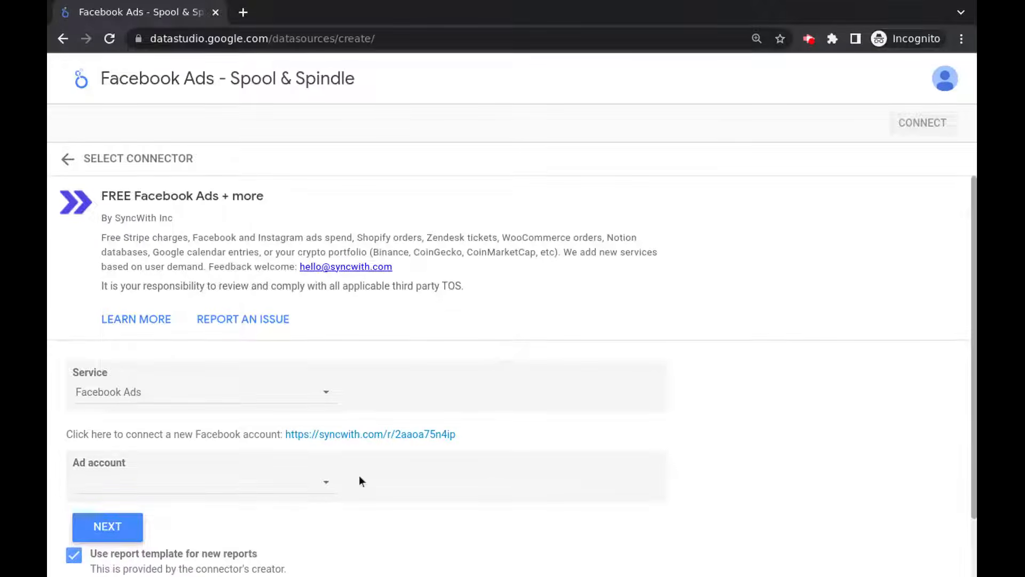
Start connecting a new Facebook account to SyncWith with the signed-in profile, and continue without linking an Instagram business account.
click(285, 484)
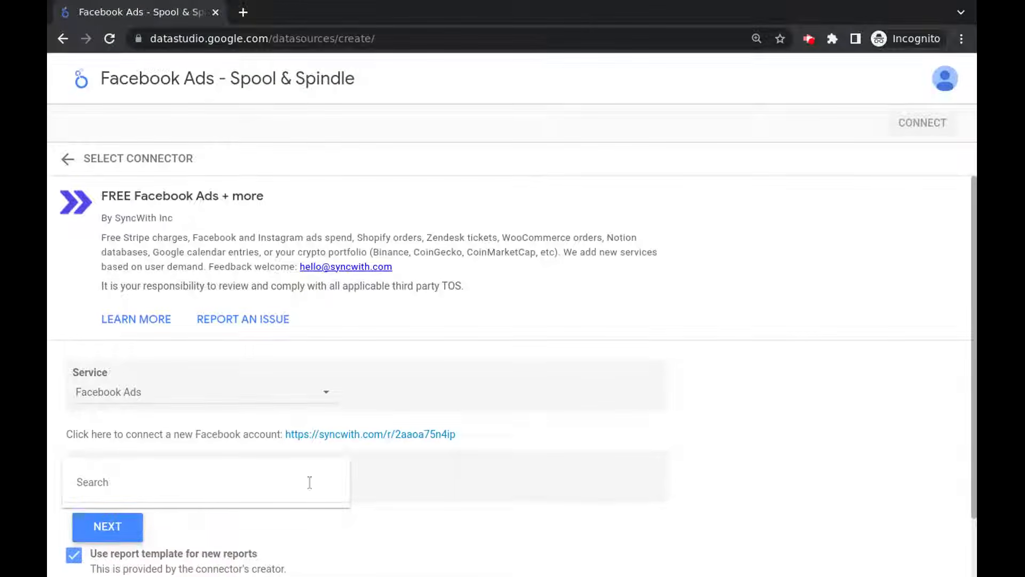
click(558, 435)
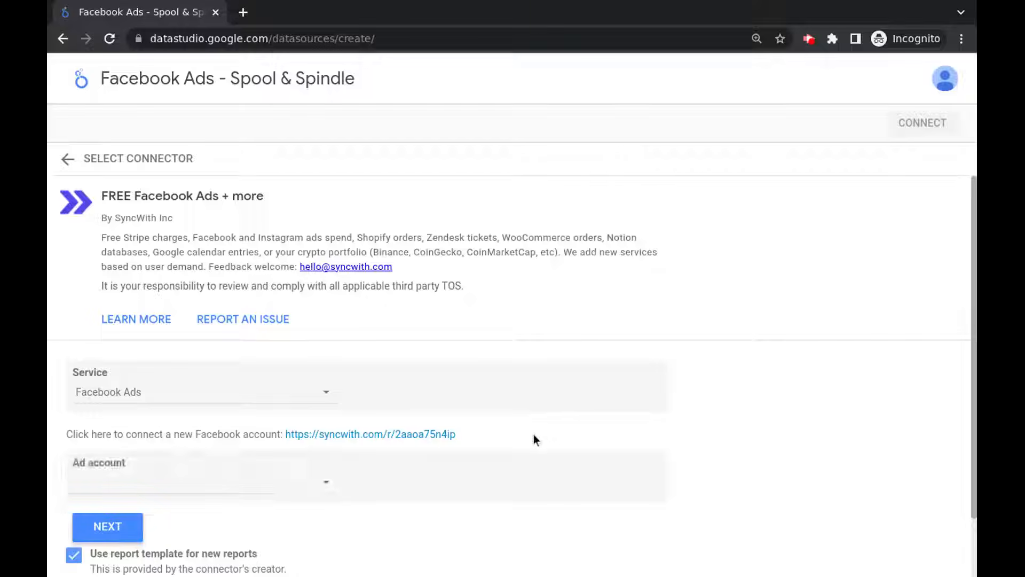
click(418, 437)
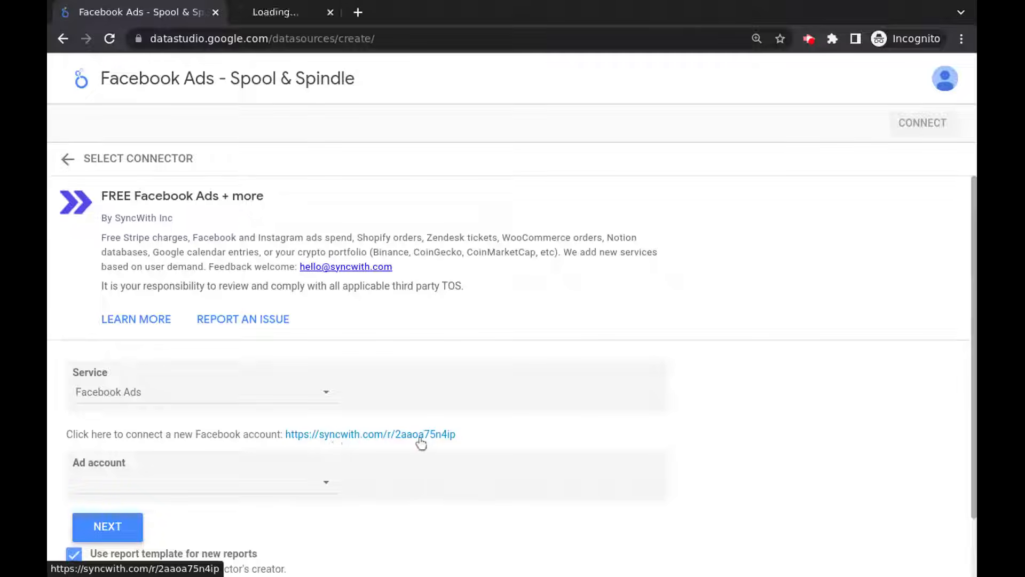
click(291, 16)
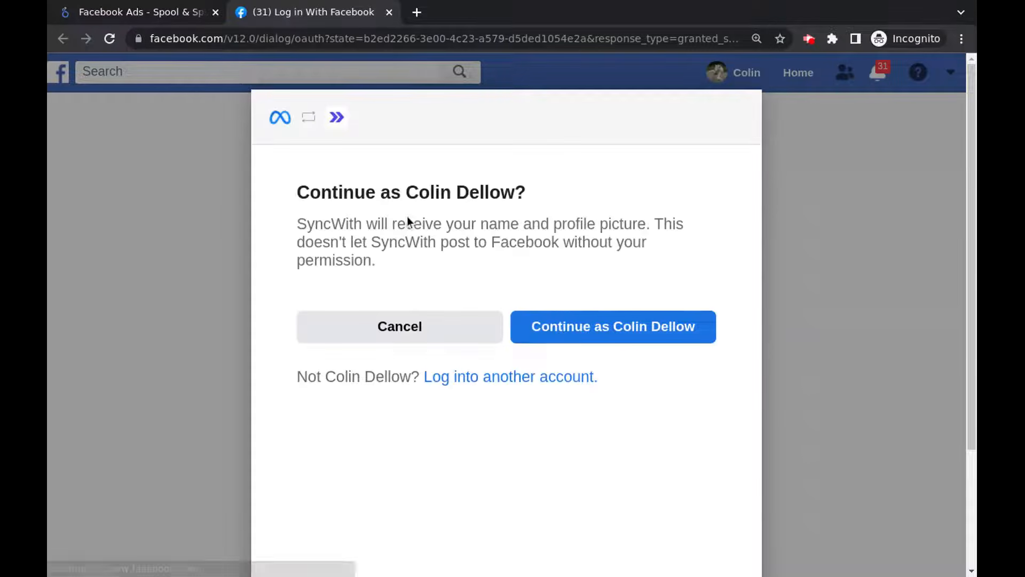
click(575, 332)
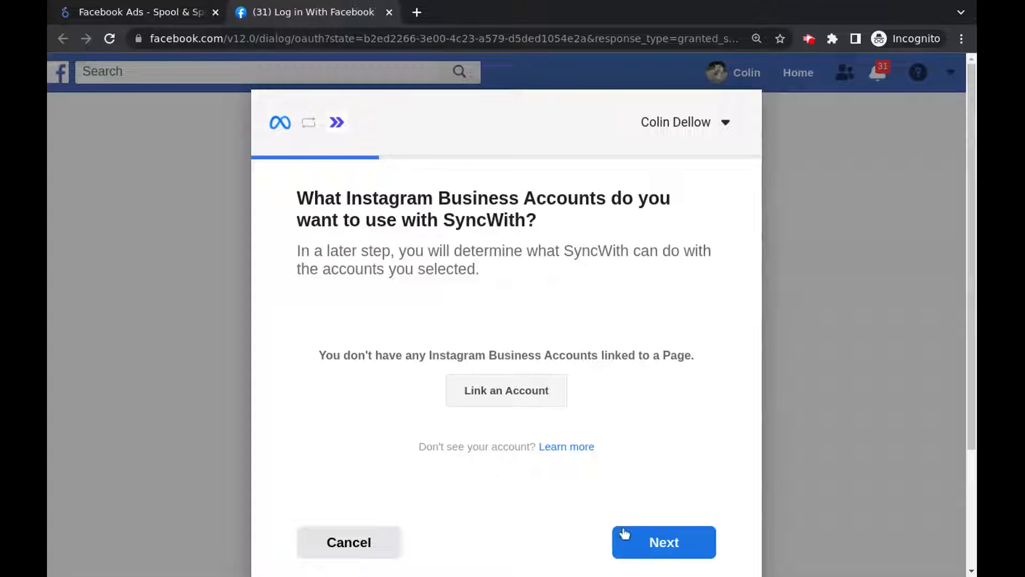
click(658, 542)
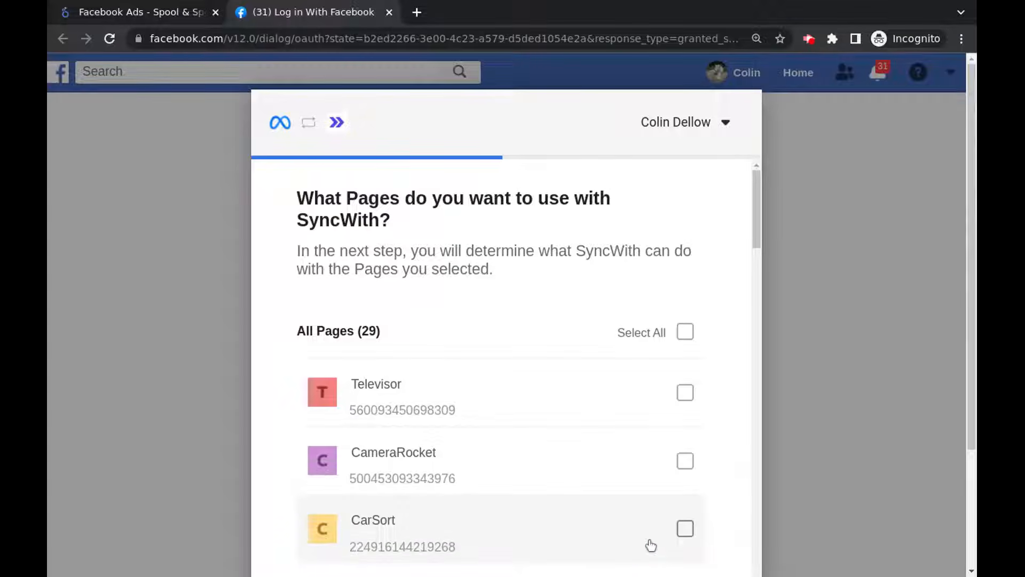
Select all Facebook Pages for use with SyncWith and continue to the permissions.
click(685, 332)
scroll(692, 356, down, 15)
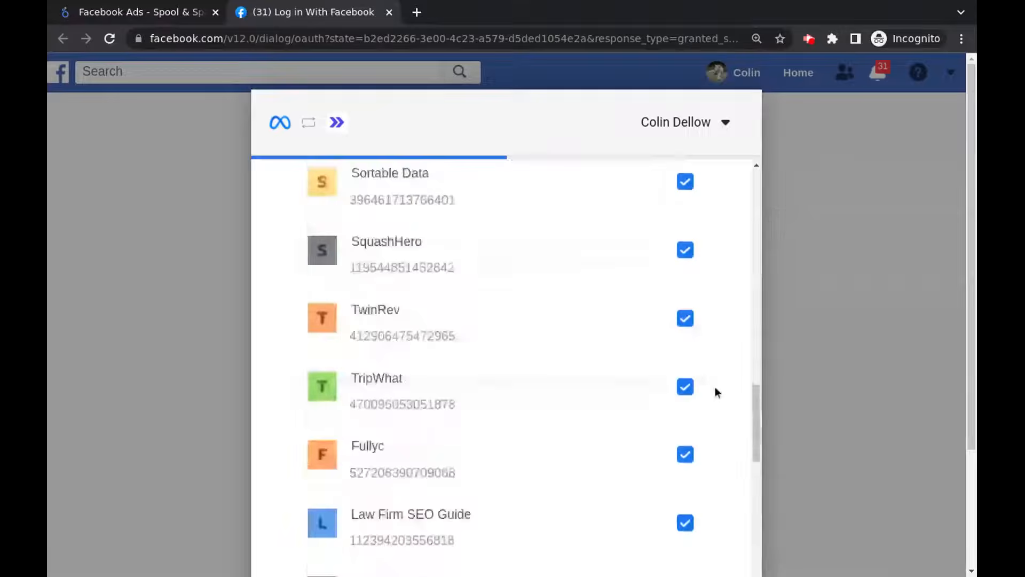
scroll(704, 402, down, 10)
click(682, 473)
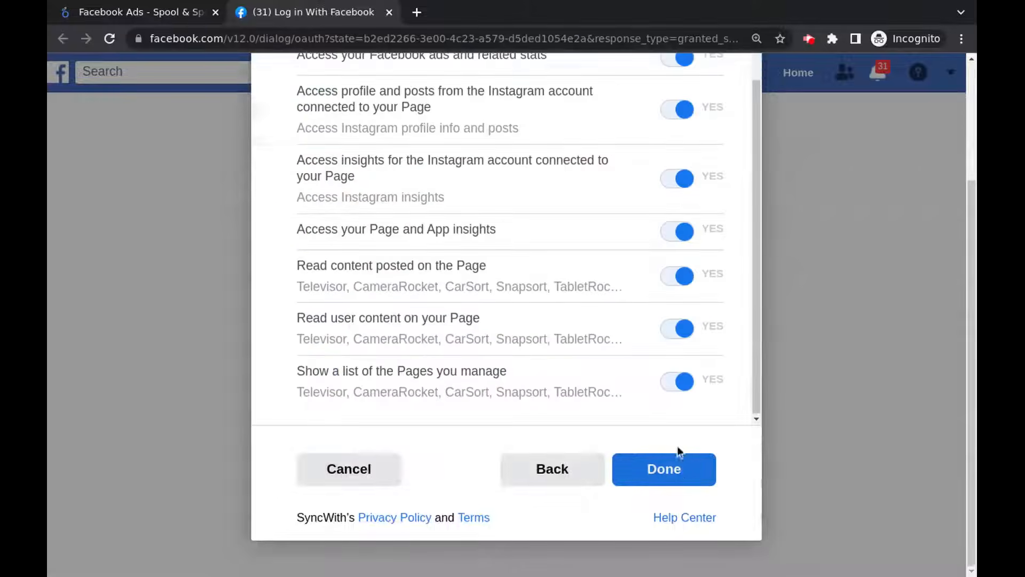
Grant SyncWith all the listed Facebook and Instagram permissions and finish linking the account.
scroll(732, 411, up, 3)
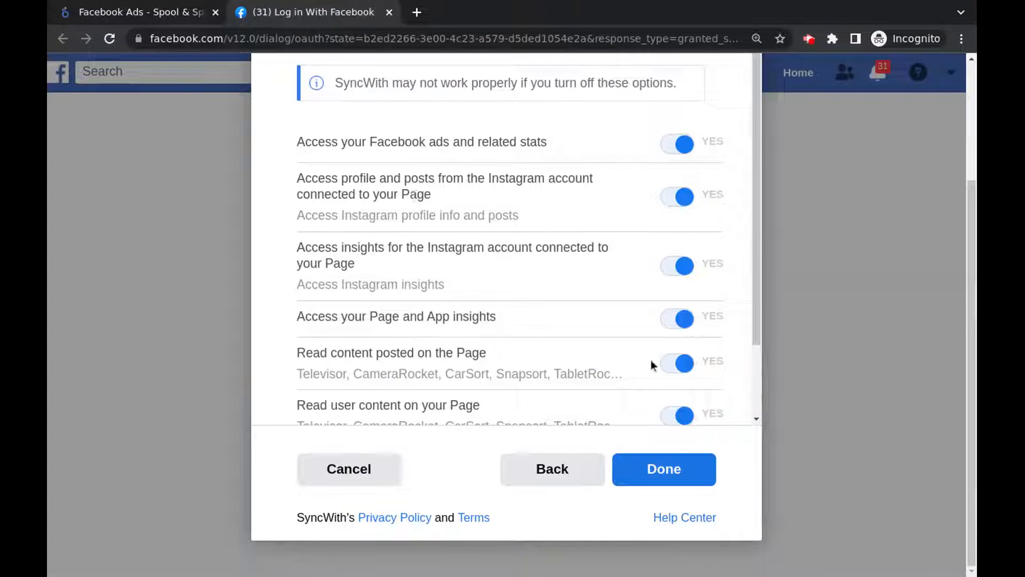
click(665, 480)
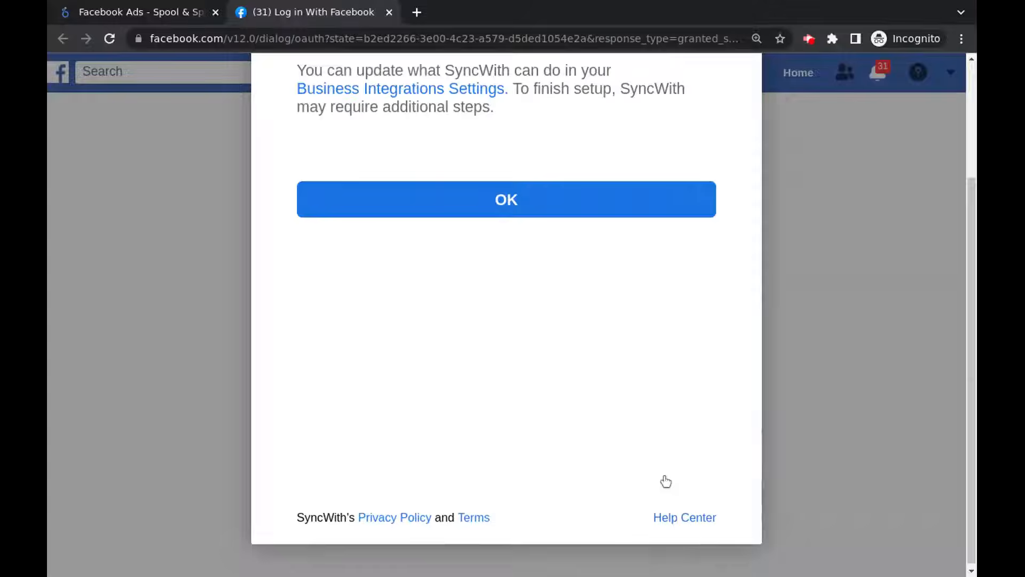
scroll(504, 290, up, 3)
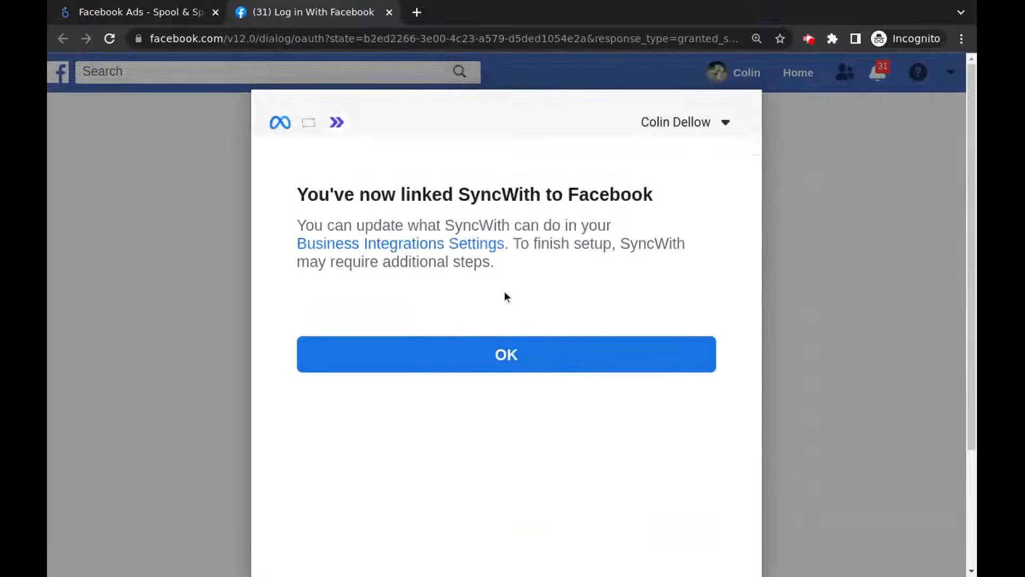
click(500, 356)
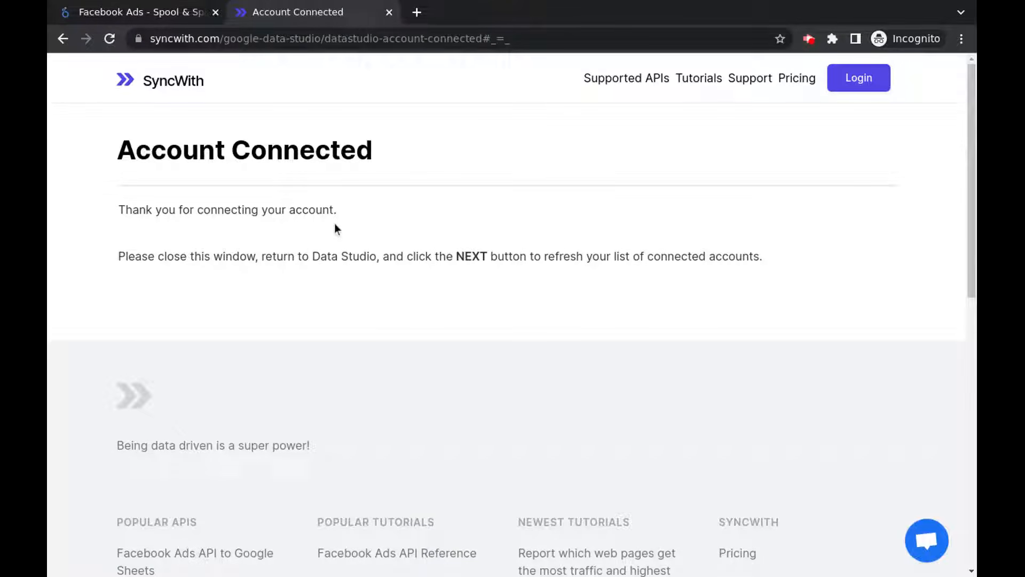
Close the SyncWith account connection page and refresh the connector's list of connected ad accounts.
key(ctrl+w)
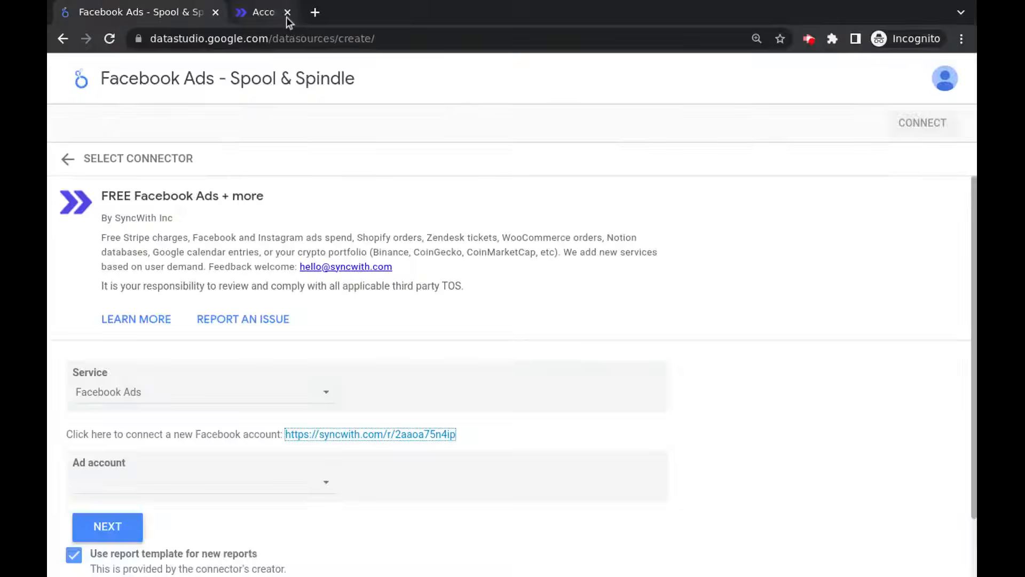
click(101, 526)
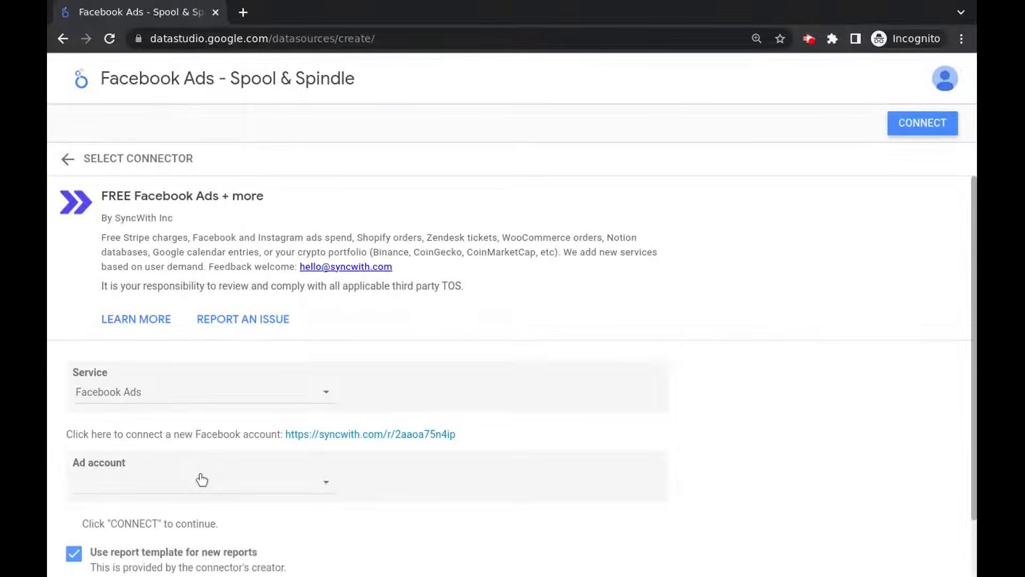
Choose Spool and Spindle as the ad account, keep the report template option enabled, and connect the data source.
click(160, 488)
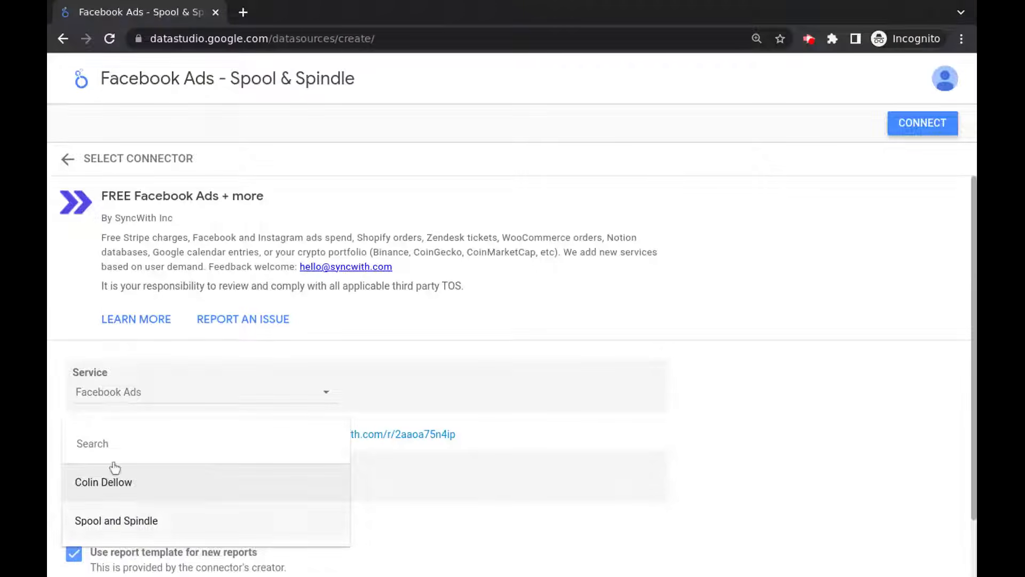
click(120, 522)
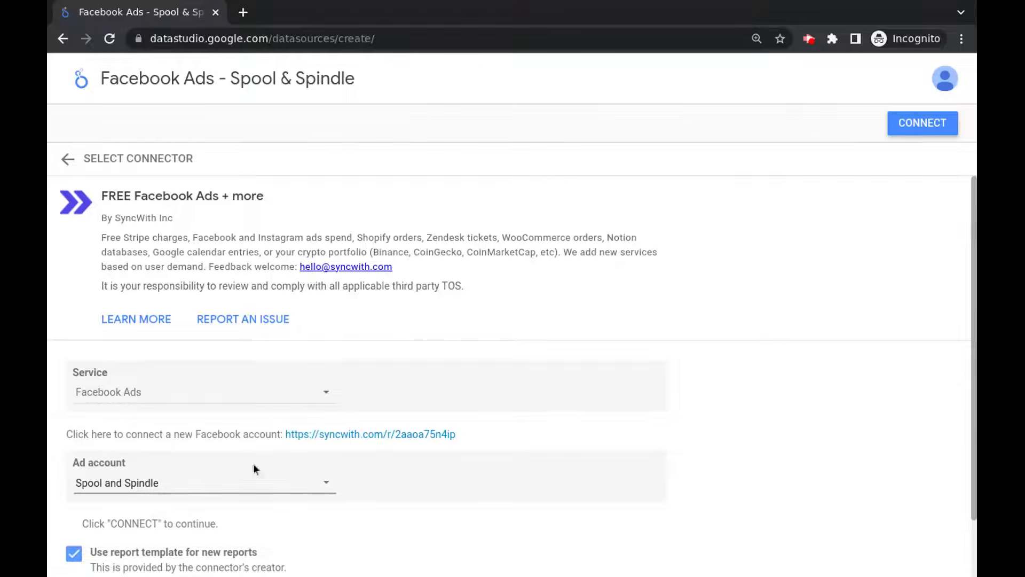
scroll(527, 423, down, 1)
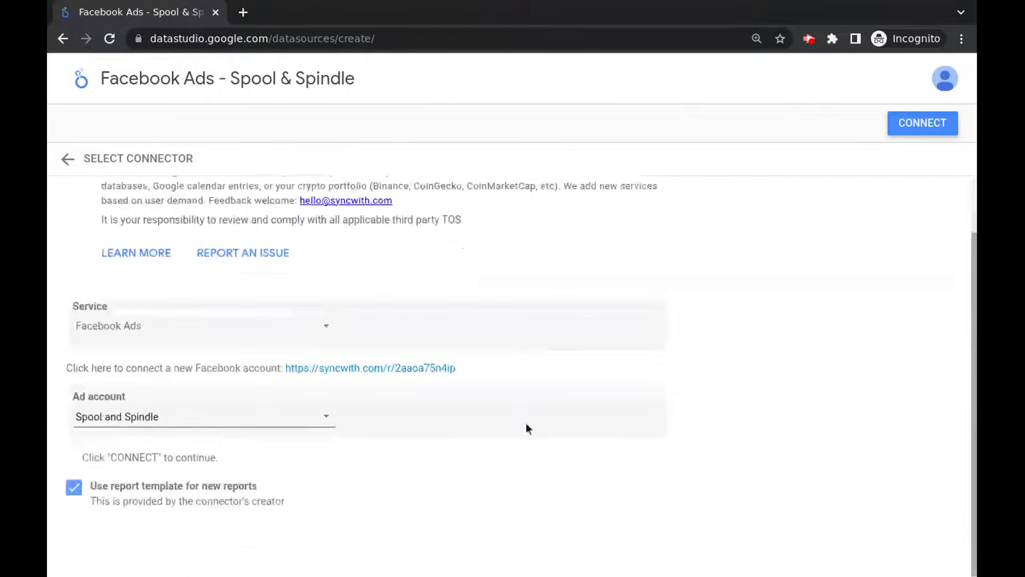
triple_click(230, 460)
click(854, 269)
click(910, 131)
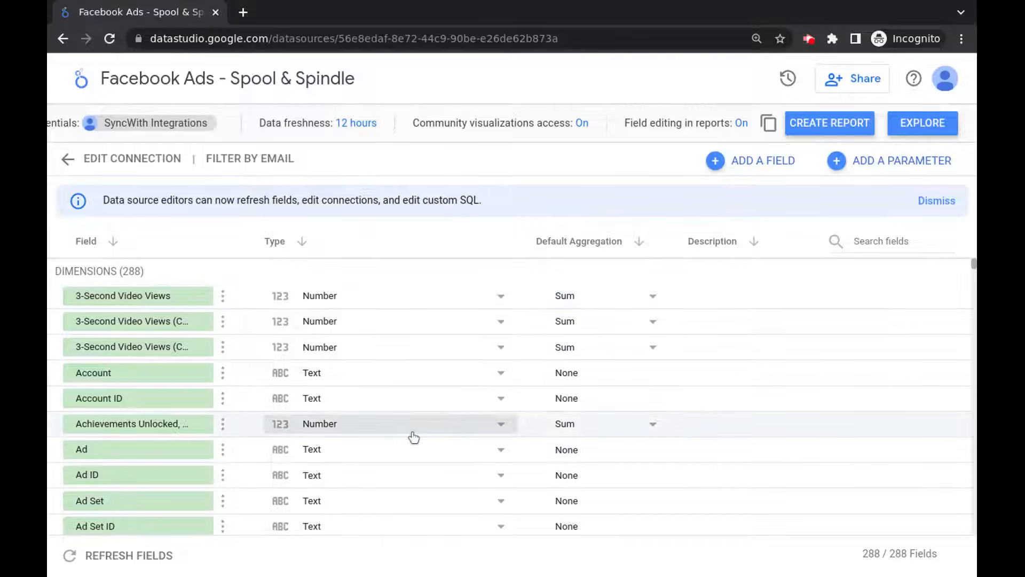
Create a new report from the Facebook Ads - Spool & Spindle data source and reset the browser zoom.
click(821, 125)
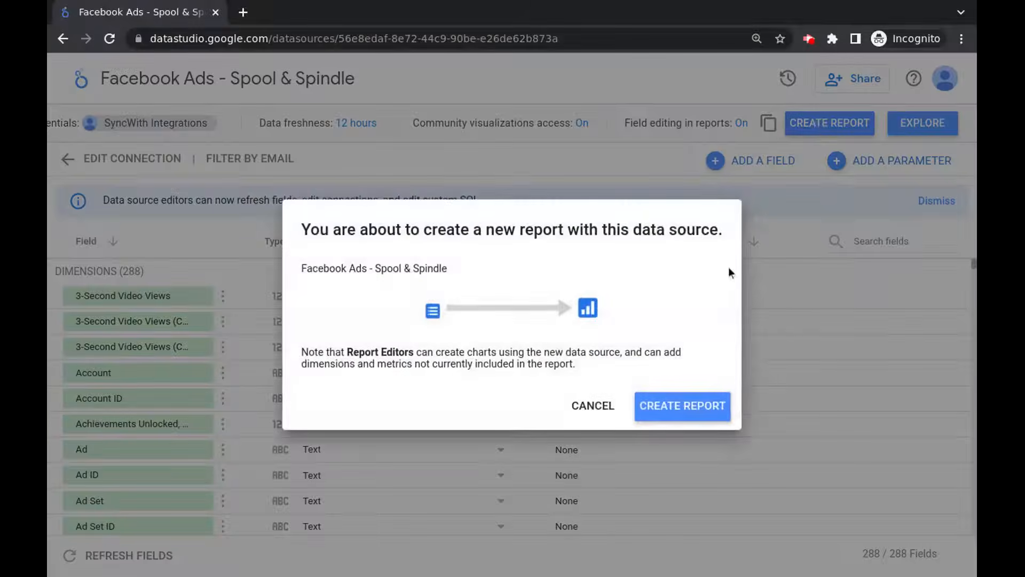
click(669, 406)
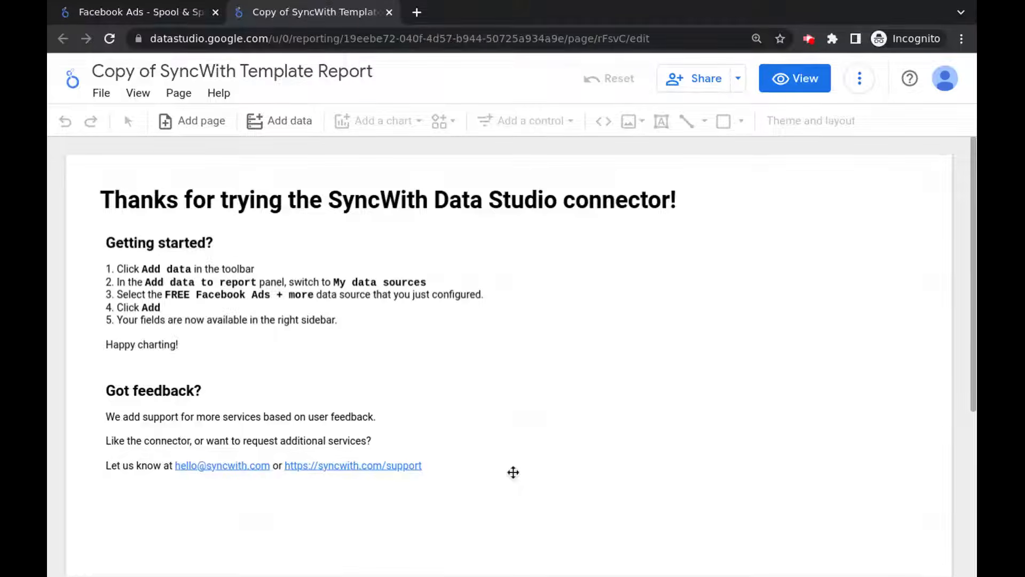
key(ctrl+0)
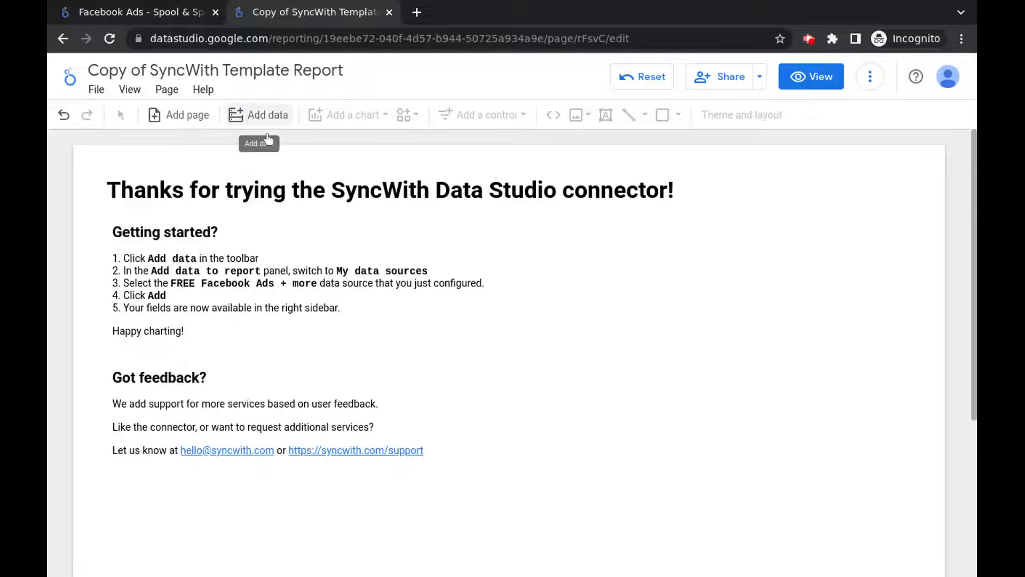
Add the existing Facebook Ads - Spool & Spindle data source to the report and reload the page to load its fields.
click(264, 115)
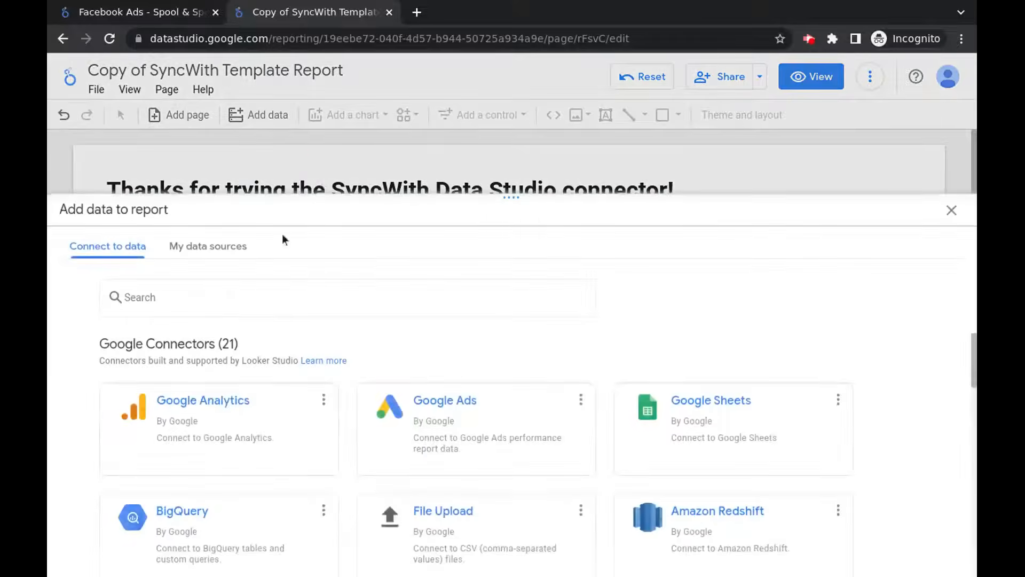
click(216, 248)
click(168, 393)
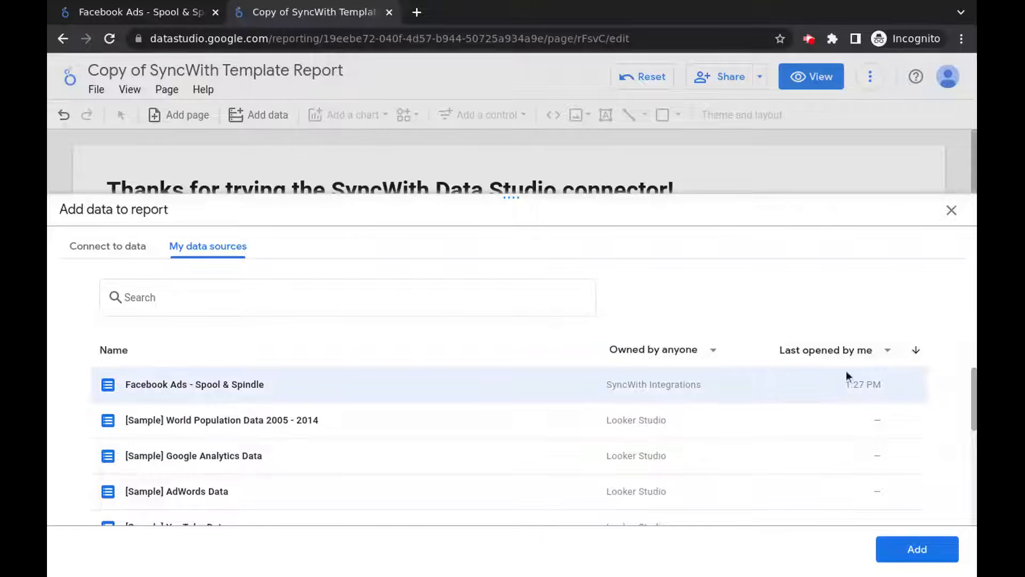
click(897, 554)
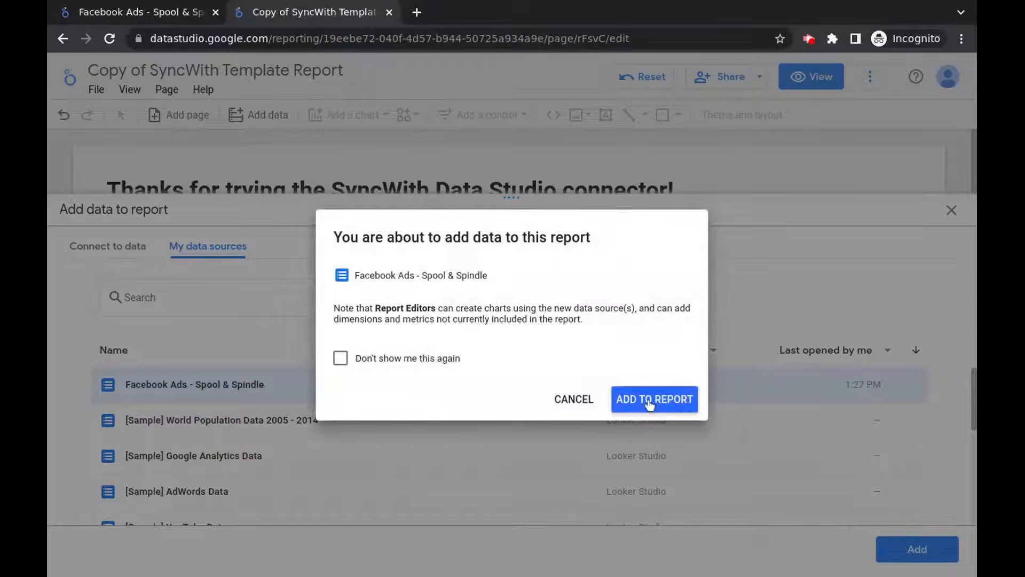
click(649, 400)
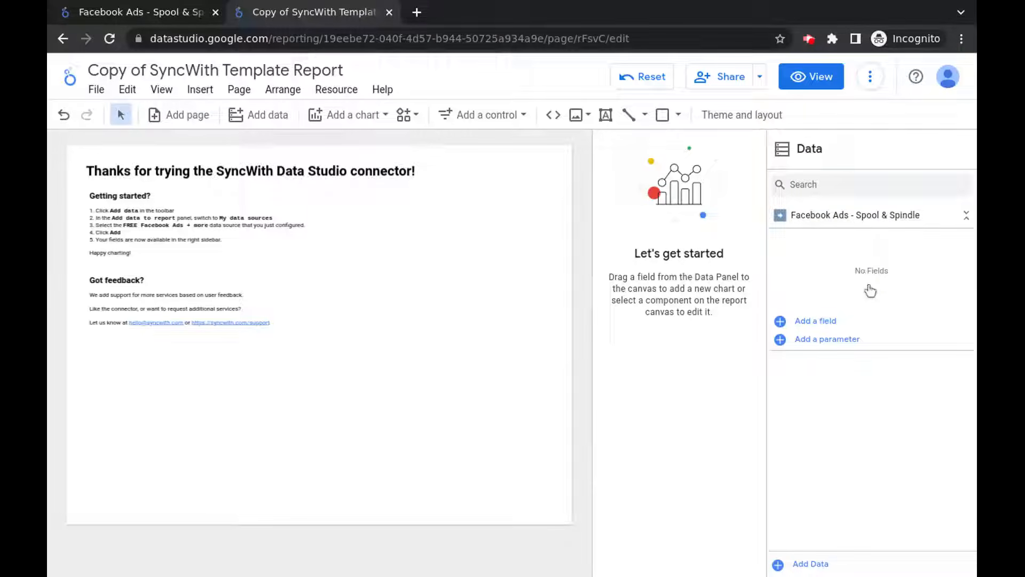
key(F5)
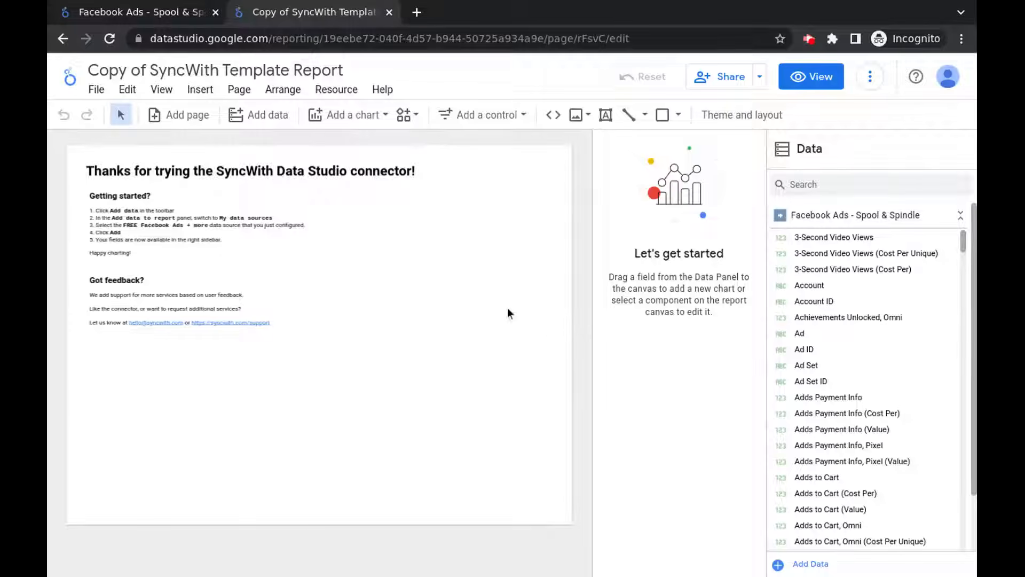
Add a blank second page to the report and place a scorecard for the Cost field near its upper-left corner.
click(182, 115)
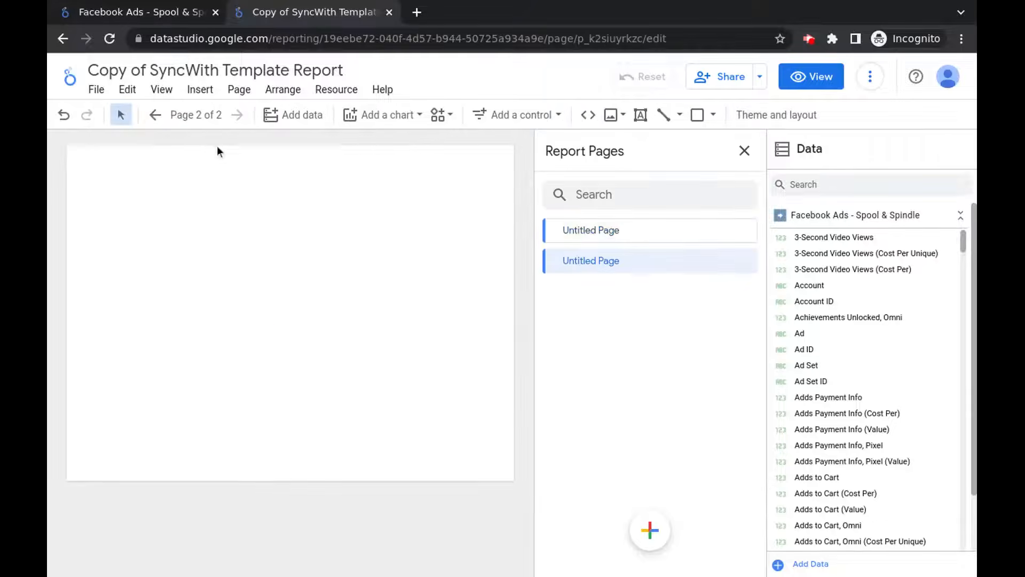
click(737, 153)
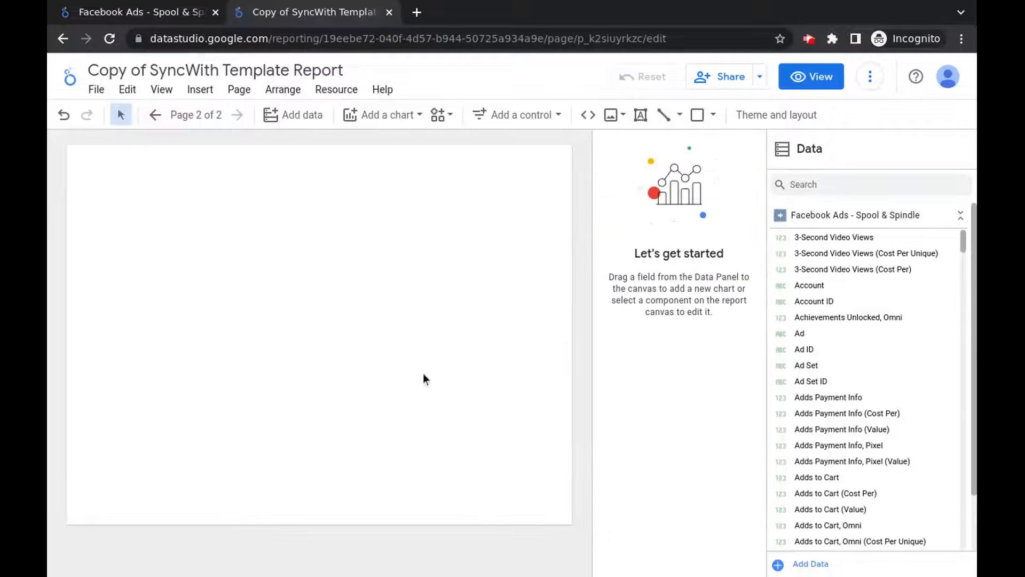
click(836, 192)
text(cost)
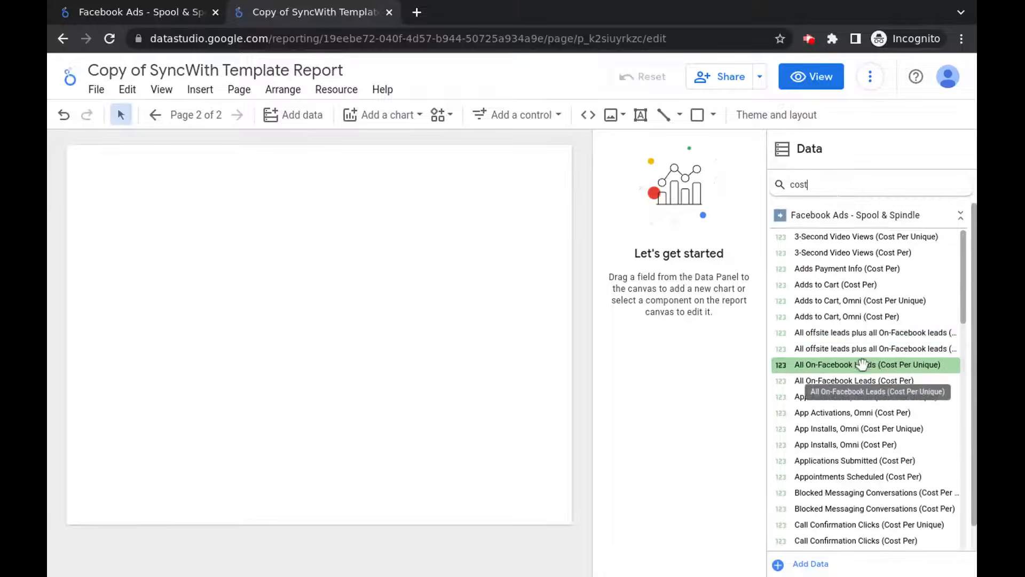
scroll(855, 347, down, 4)
click(803, 484)
drag(804, 484, 108, 196)
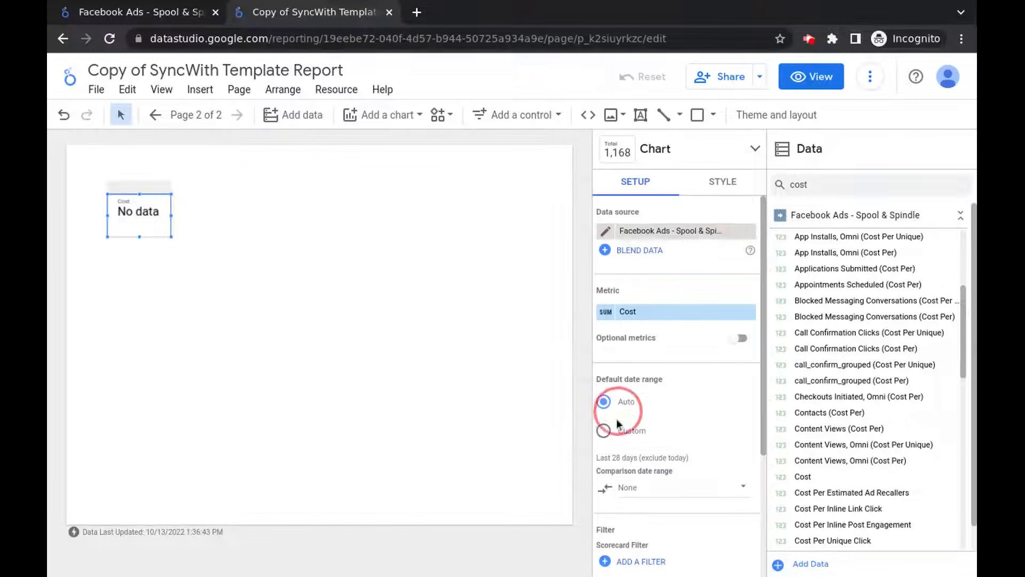
Add a date range control to the page above the Cost scorecard.
click(521, 114)
click(522, 332)
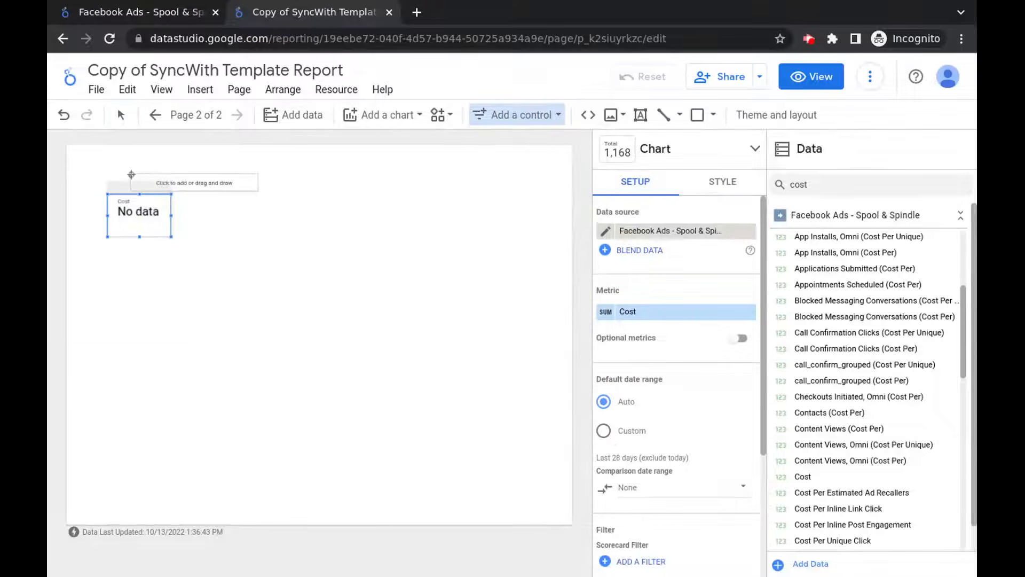
click(104, 154)
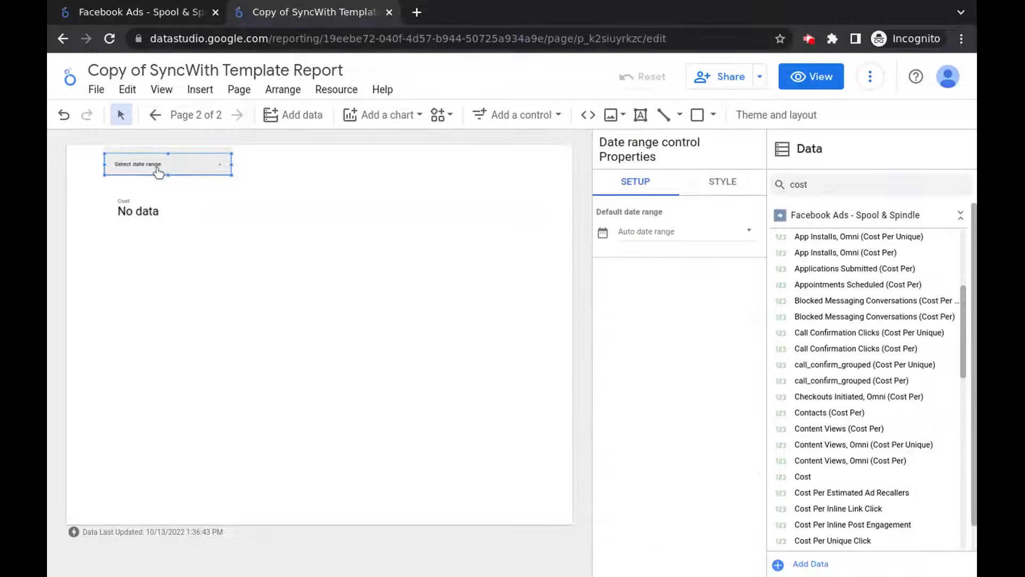
Set the date range control to the fixed period Jan 1, 2021 to Dec 31, 2021 and apply it.
click(158, 171)
click(257, 203)
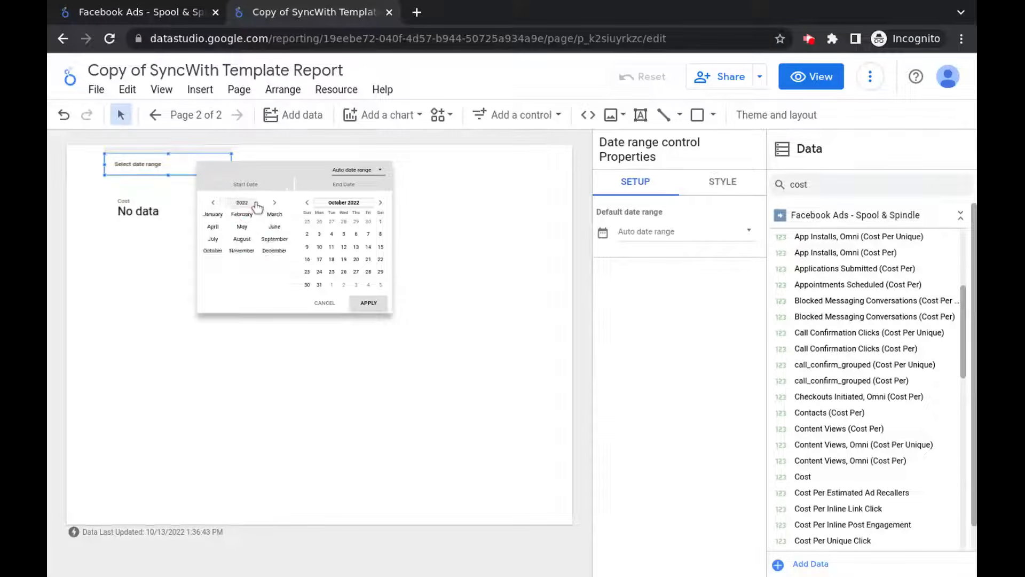
click(213, 203)
click(213, 215)
click(270, 222)
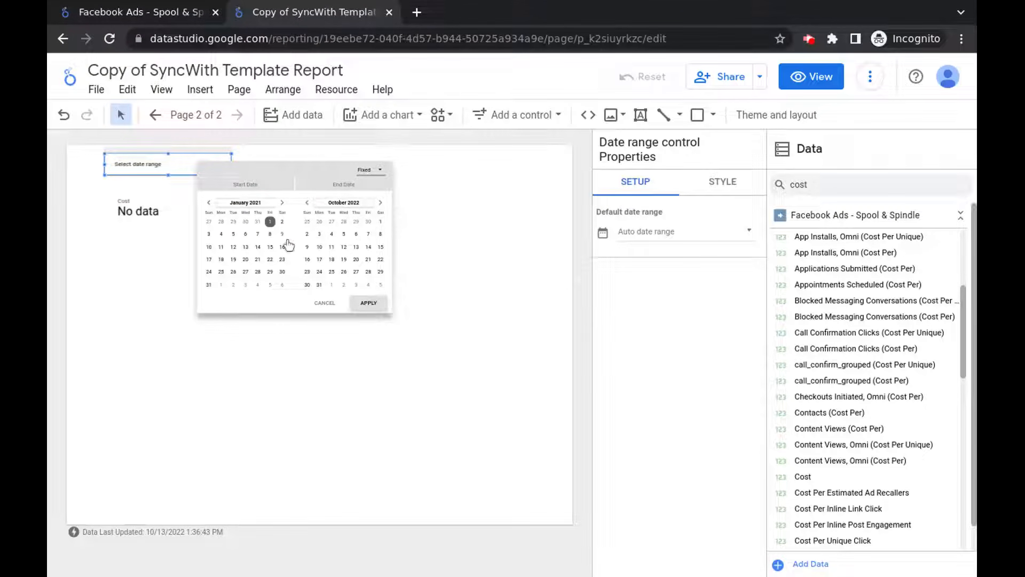
click(351, 202)
click(312, 202)
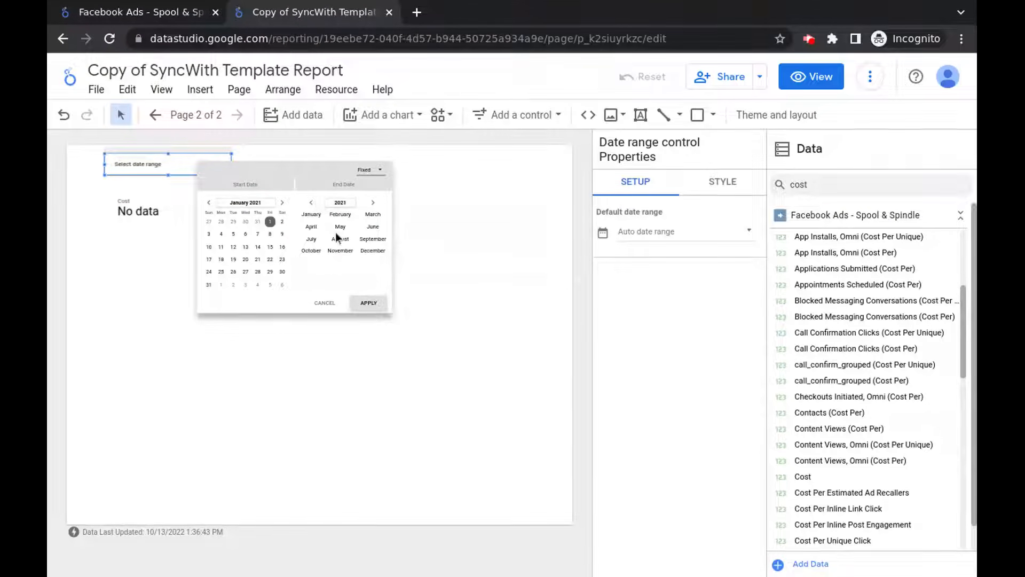
click(373, 250)
click(368, 272)
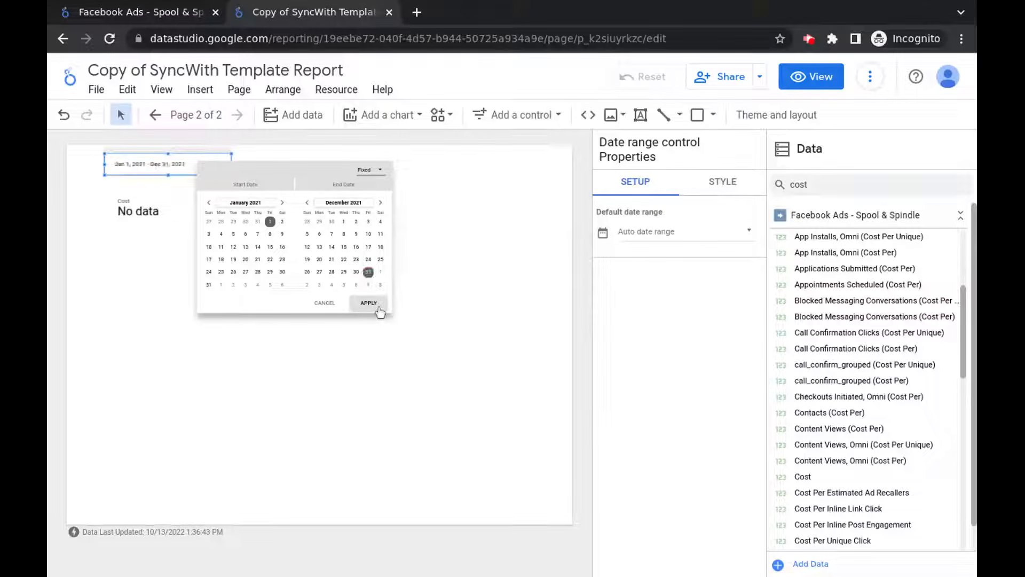
click(373, 303)
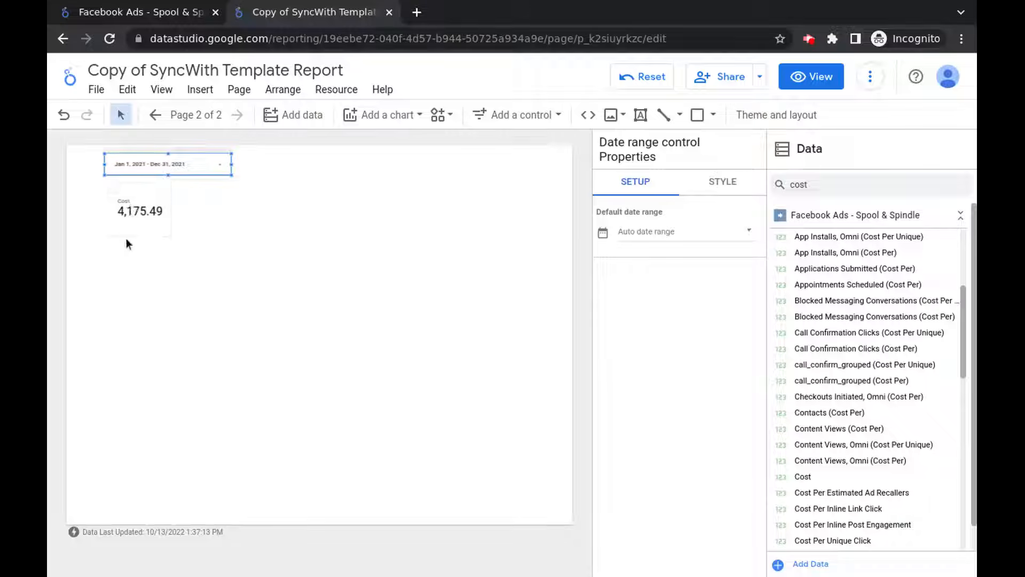
Find the Clicks field and place it as a scorecard beside the Cost scorecard.
triple_click(863, 184)
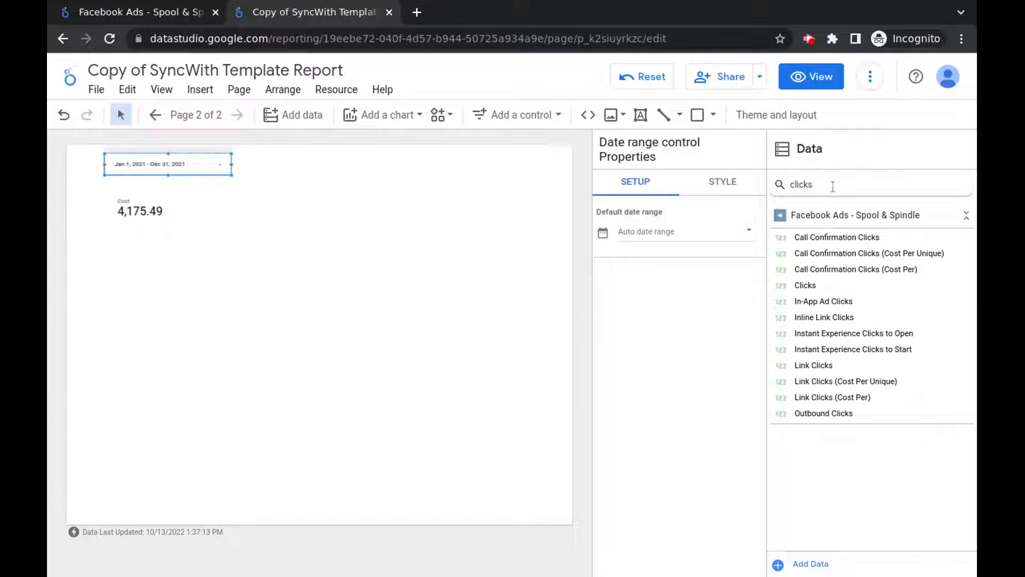
click(803, 286)
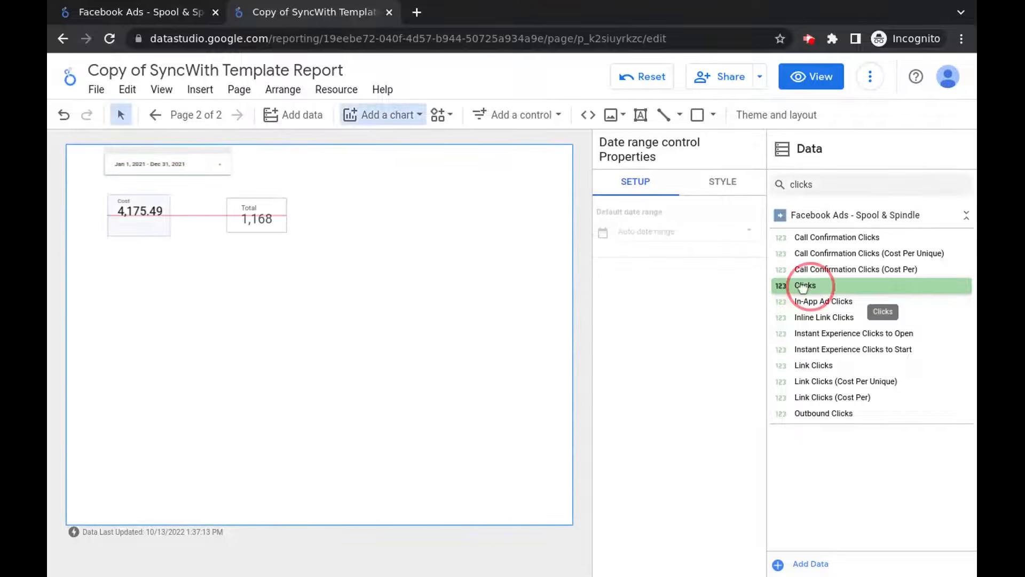
drag(803, 286, 263, 219)
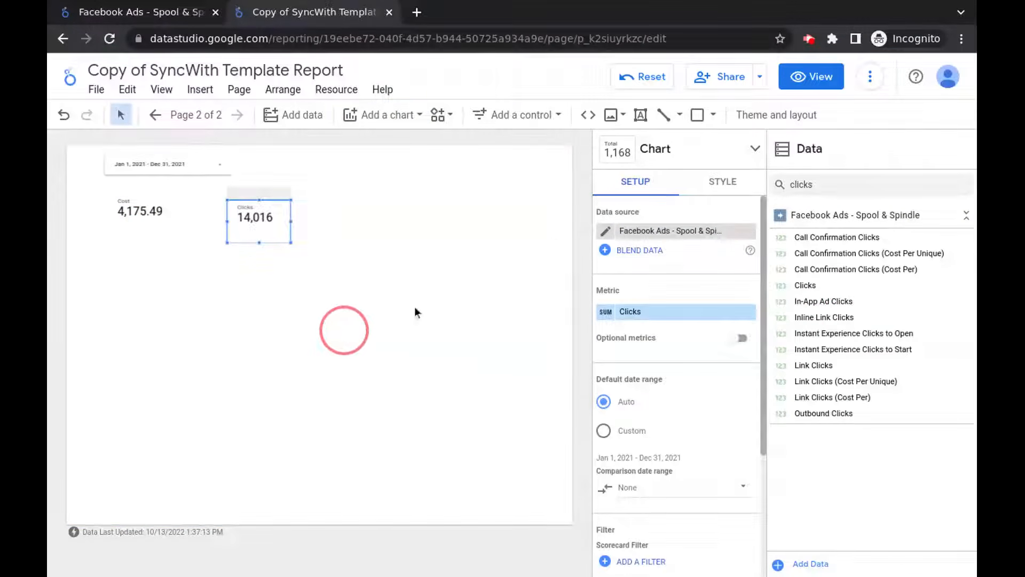
Find the Campaign field and place it as a table below the scorecards.
click(877, 185)
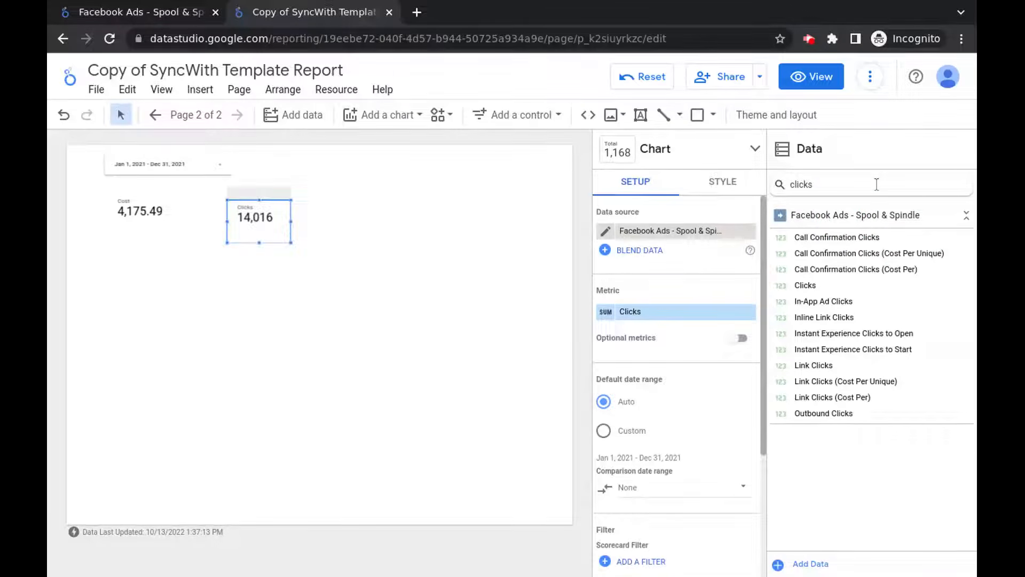
double_click(876, 184)
drag(812, 237, 170, 278)
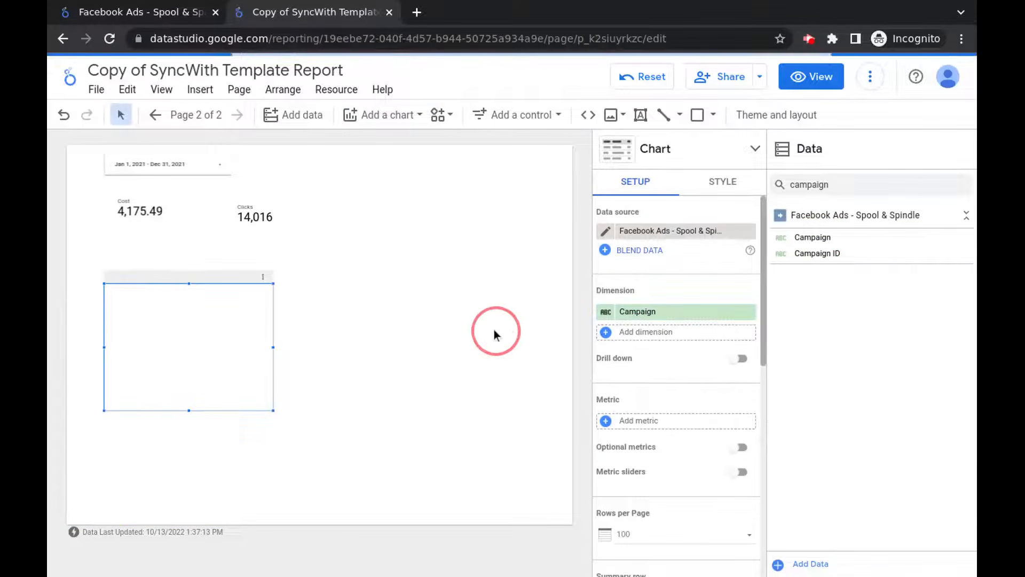
Find the Cost field and add it as the metric of the Campaign table.
click(867, 190)
key(ctrl+a)
text(cost)
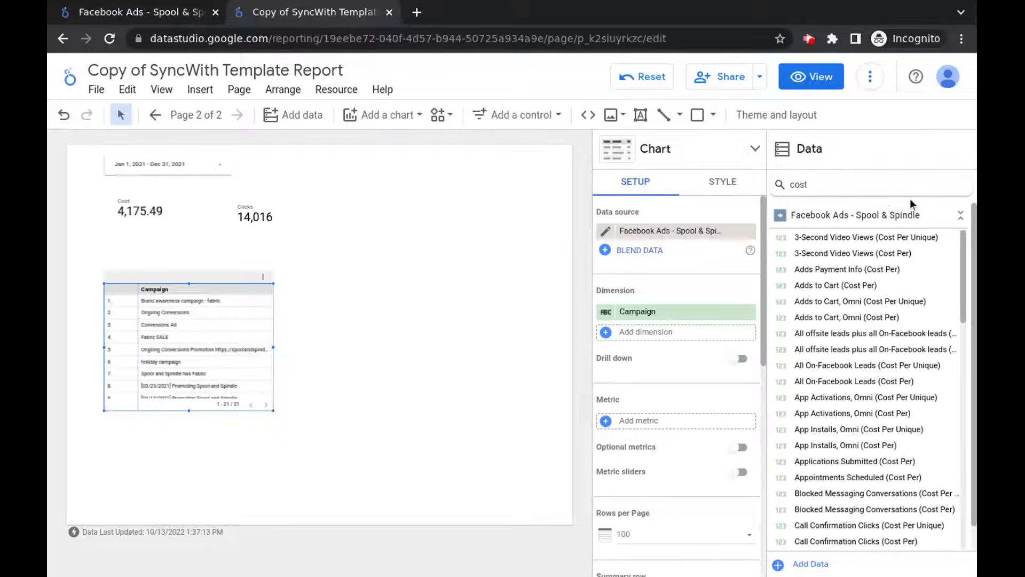
scroll(848, 412, down, 1)
scroll(848, 413, down, 5)
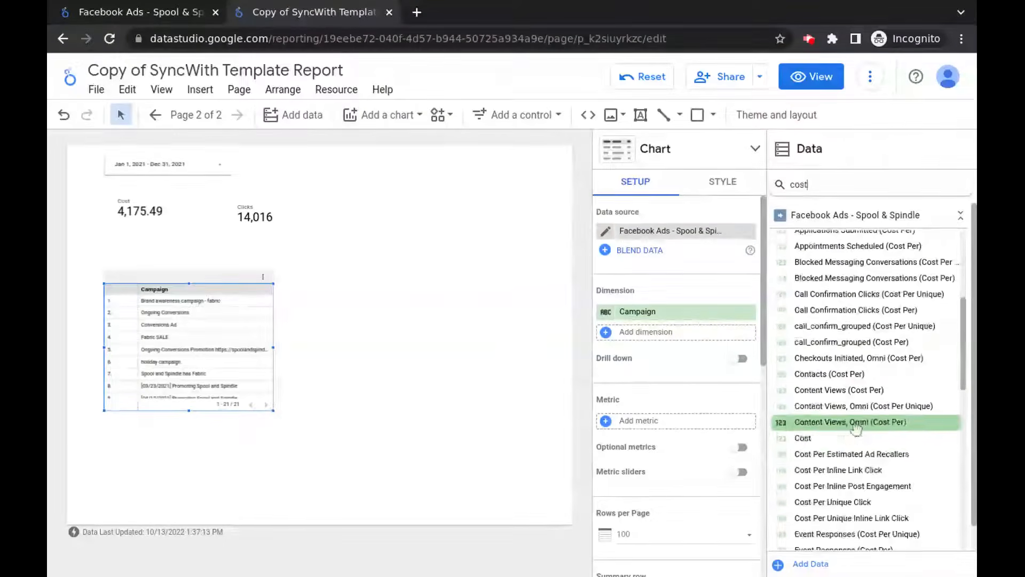
drag(814, 437, 635, 423)
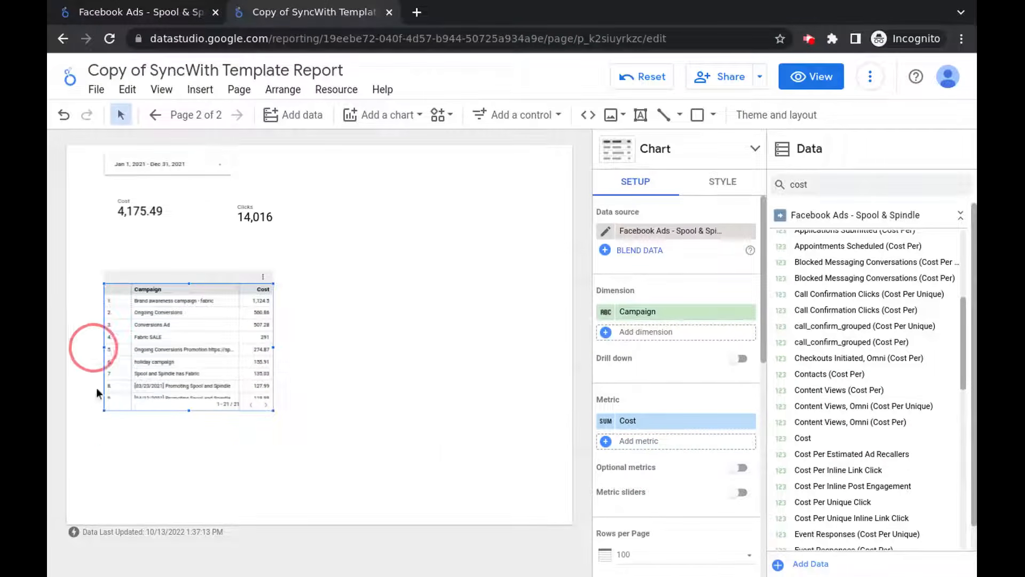
Turn off row numbers in the Campaign table's style and deselect the table.
click(714, 186)
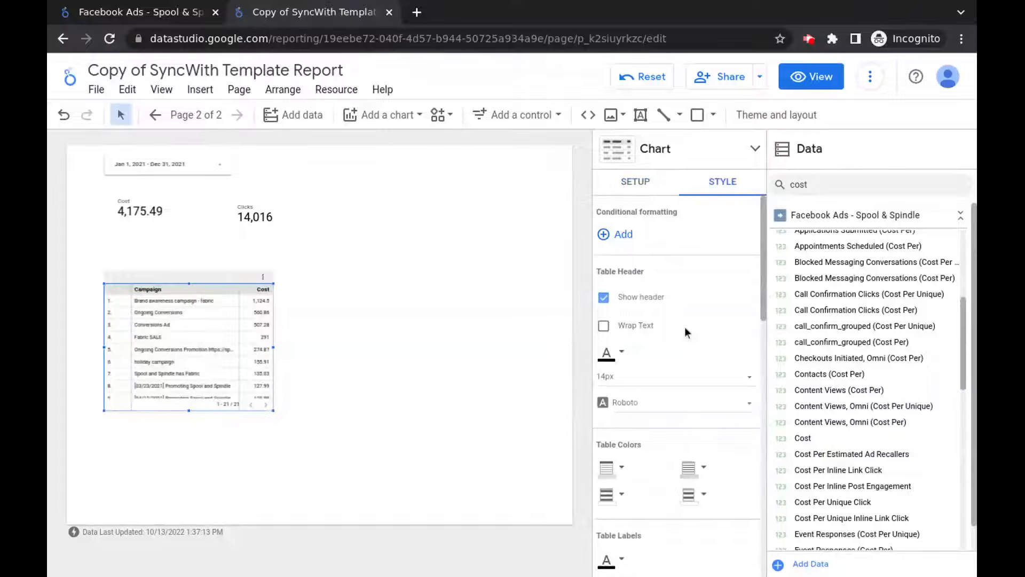
scroll(690, 333, down, 1)
scroll(690, 333, down, 4)
click(603, 369)
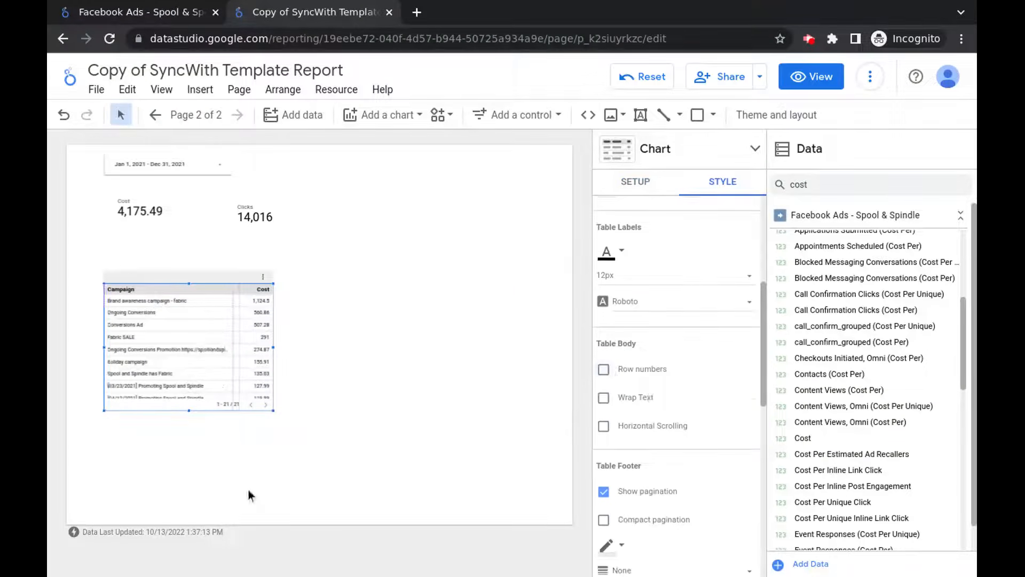
click(231, 476)
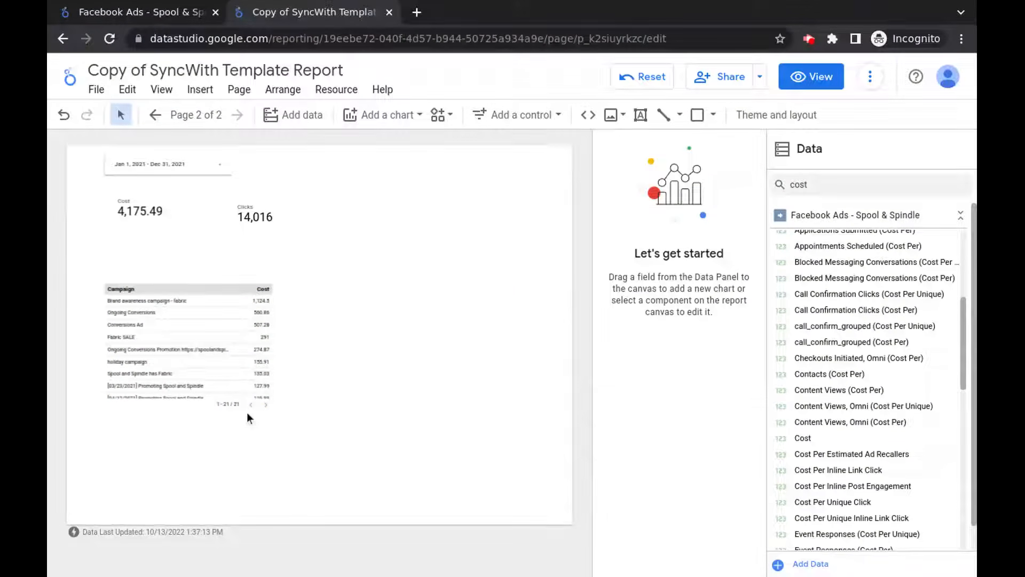
Find the Date field and place it as a time series chart beside the Campaign table.
triple_click(828, 184)
text(date)
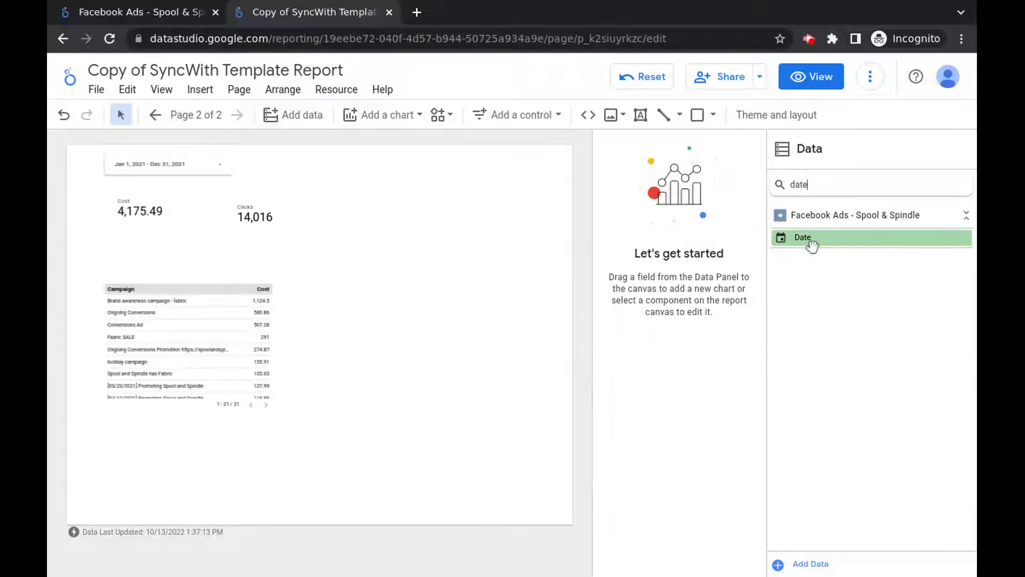
drag(811, 246, 335, 283)
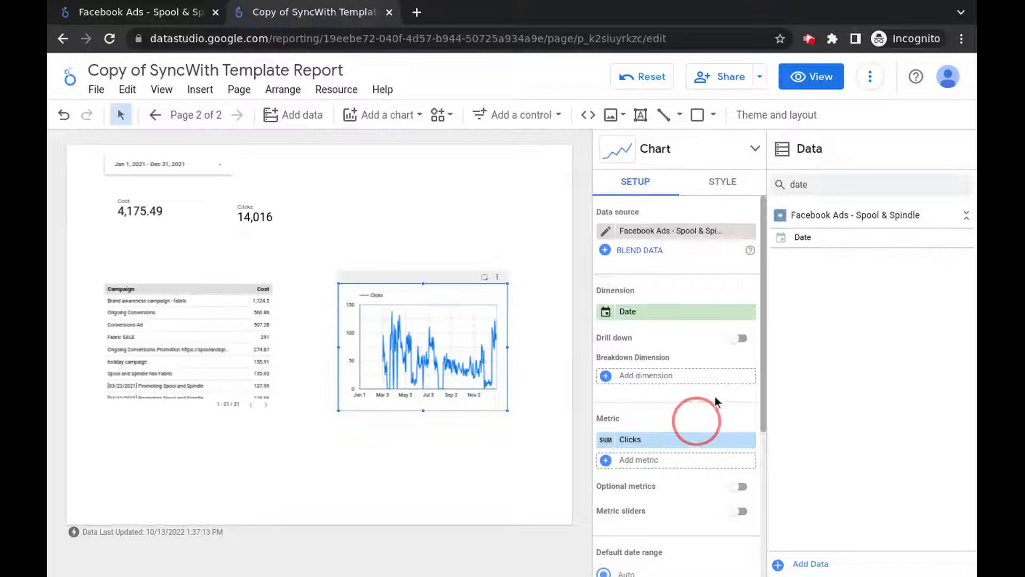
Replace the Clicks metric of the time series chart with Cost.
click(645, 438)
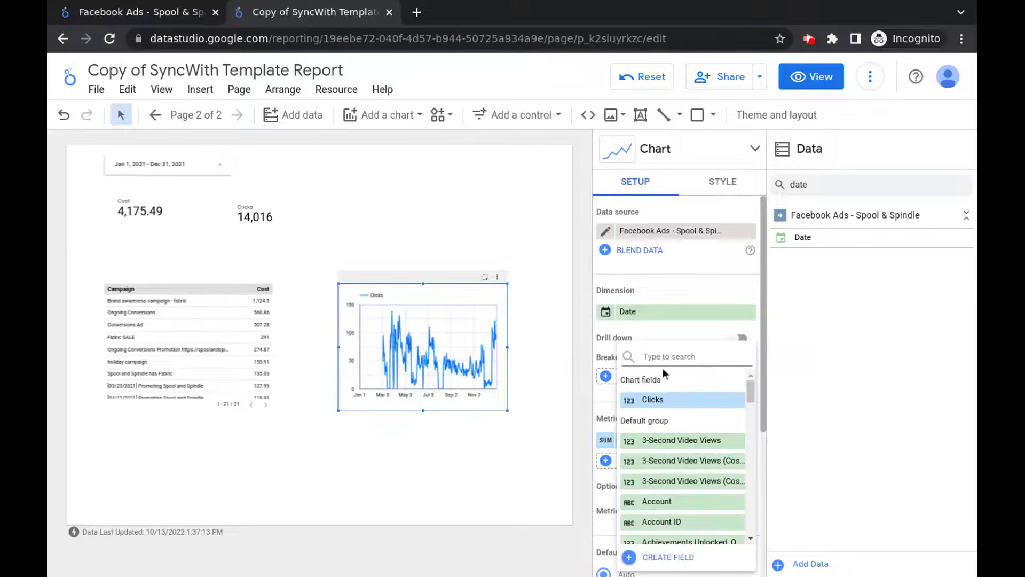
text(cost)
scroll(665, 448, down, 3)
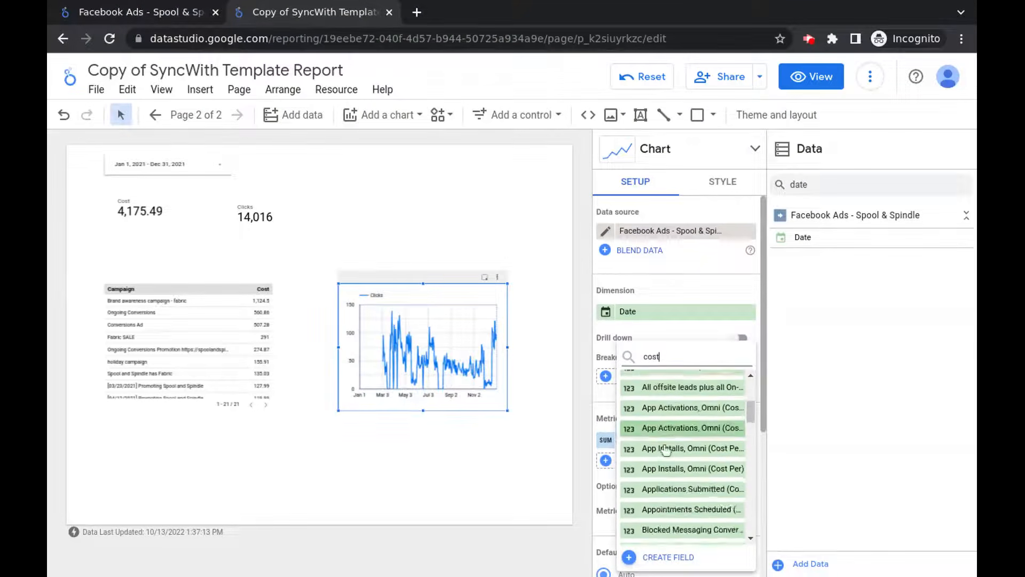
scroll(665, 450, down, 5)
click(653, 411)
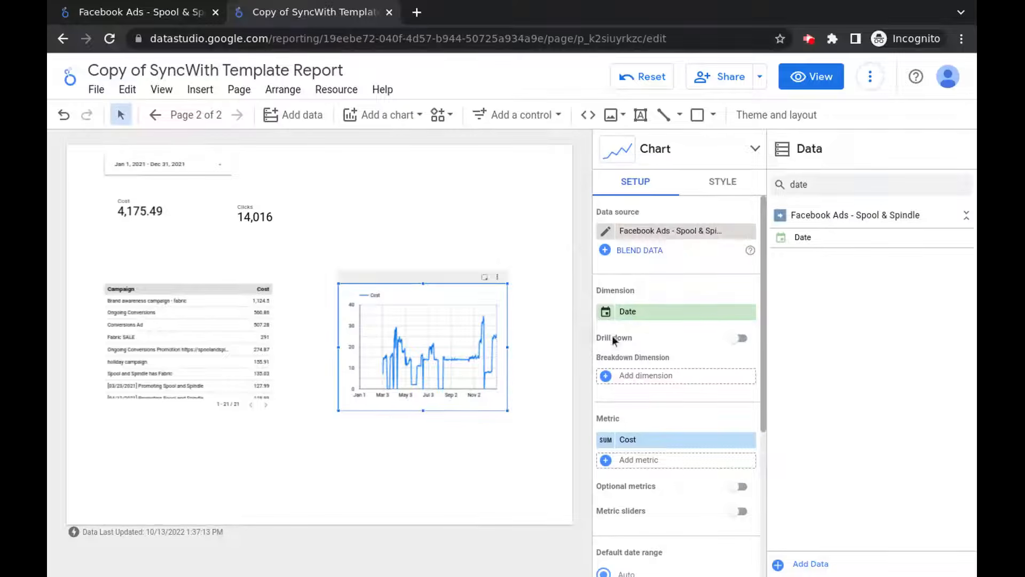
Set the type of the chart's Date dimension to Year Month.
click(606, 312)
click(507, 398)
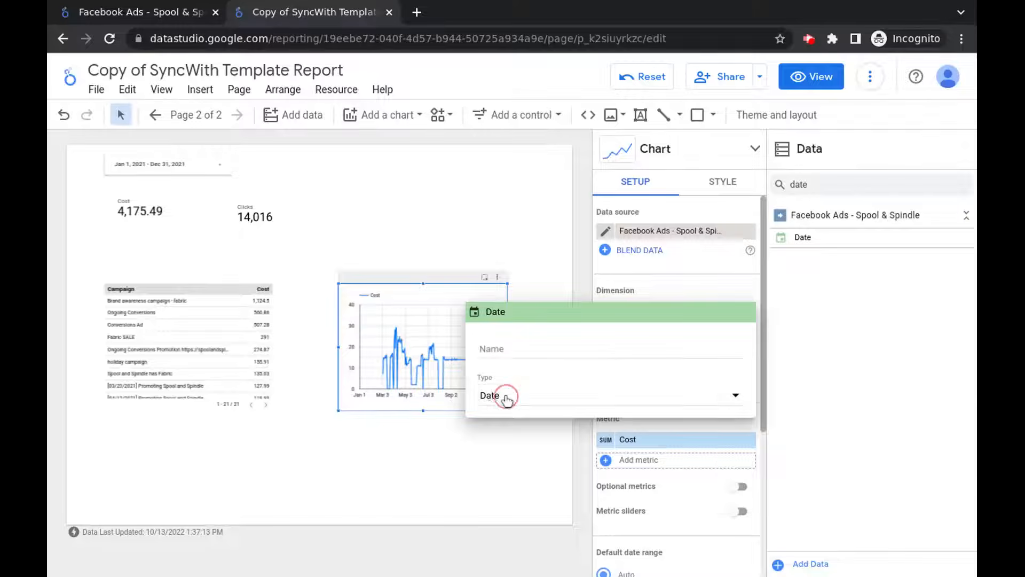
mouse_move(504, 454)
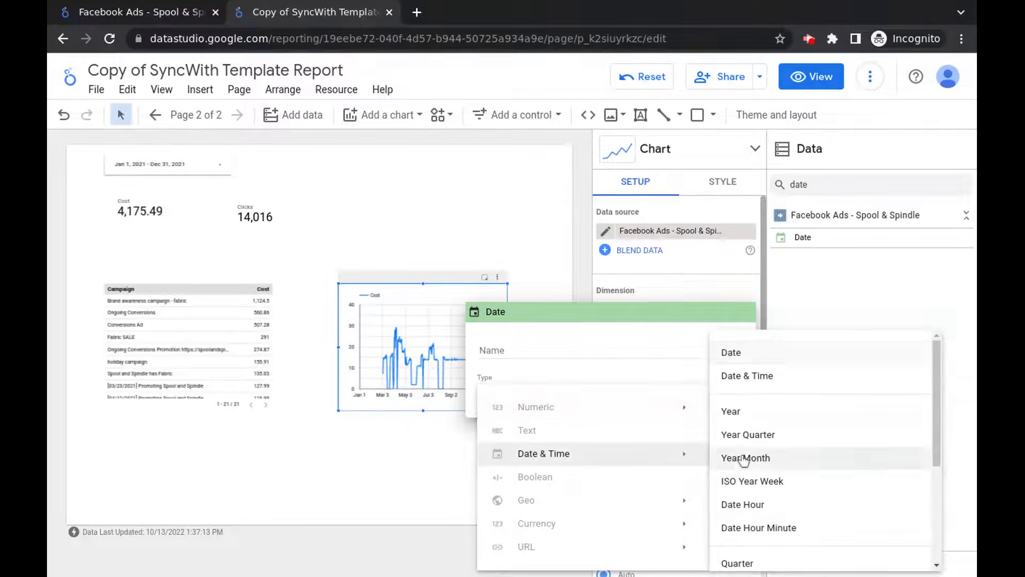
click(776, 460)
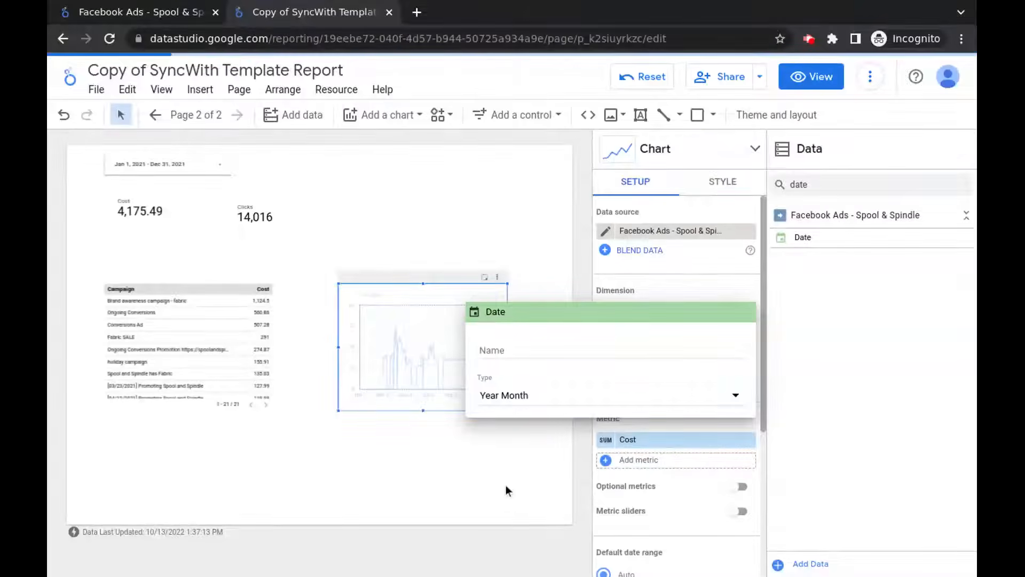
click(463, 486)
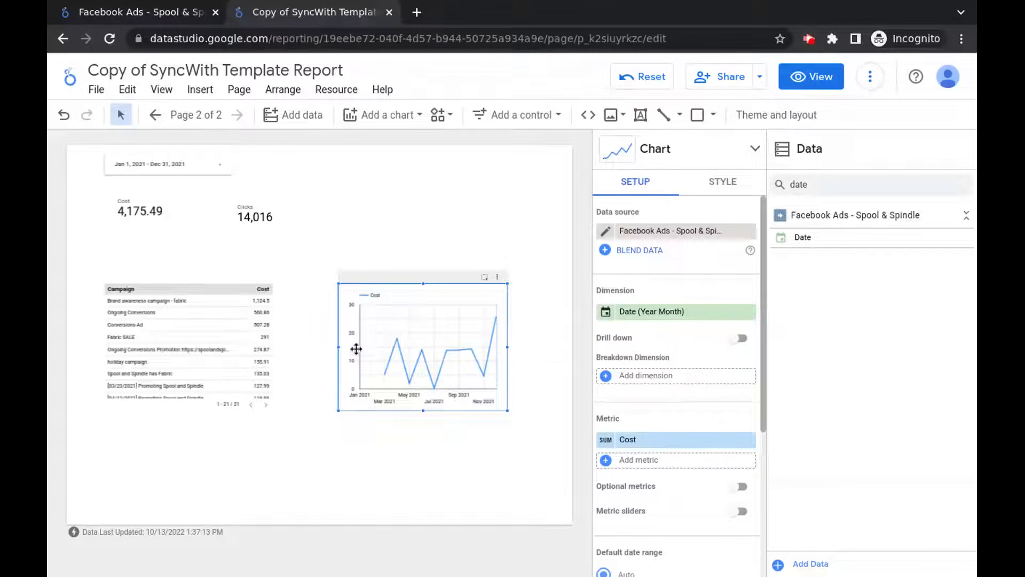
Convert the time series into a vertical bar chart and sort it by Date in ascending order.
click(755, 149)
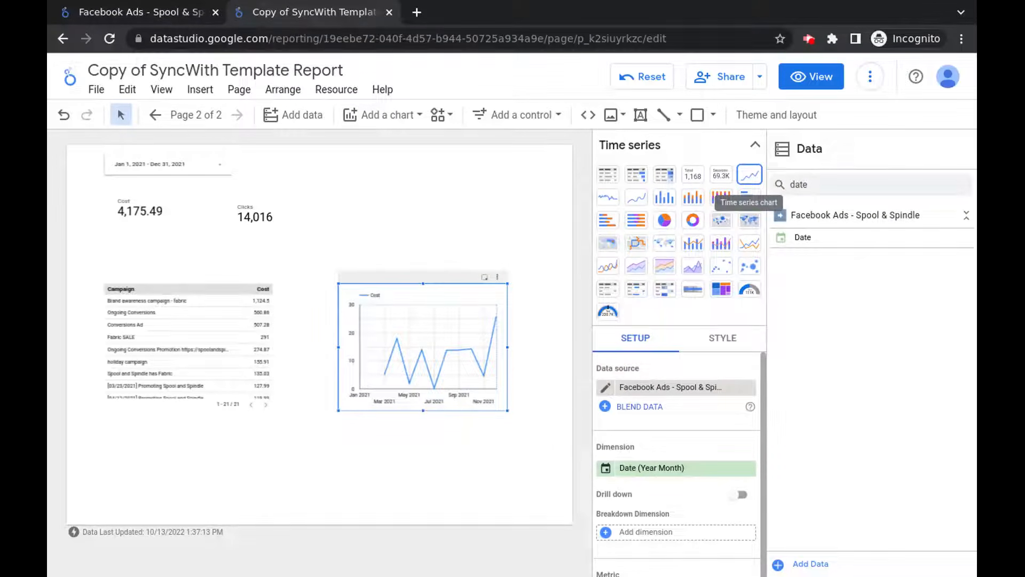
click(668, 200)
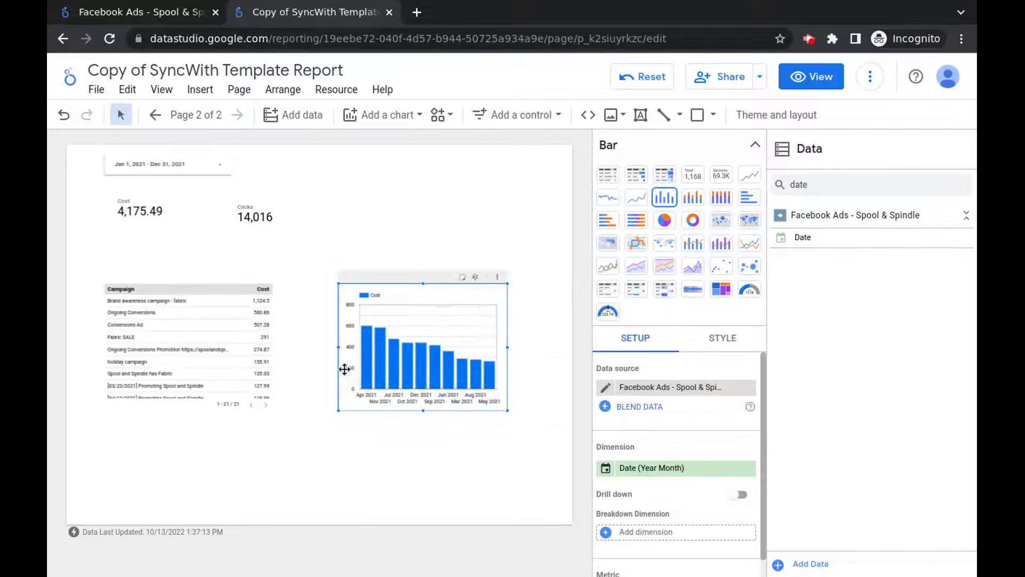
scroll(651, 446, down, 5)
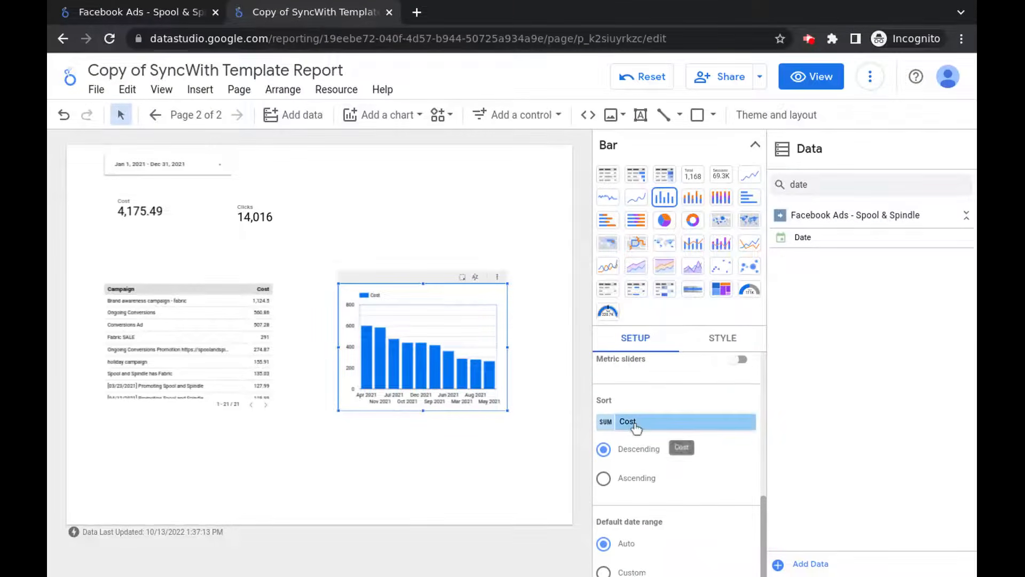
click(640, 422)
click(666, 420)
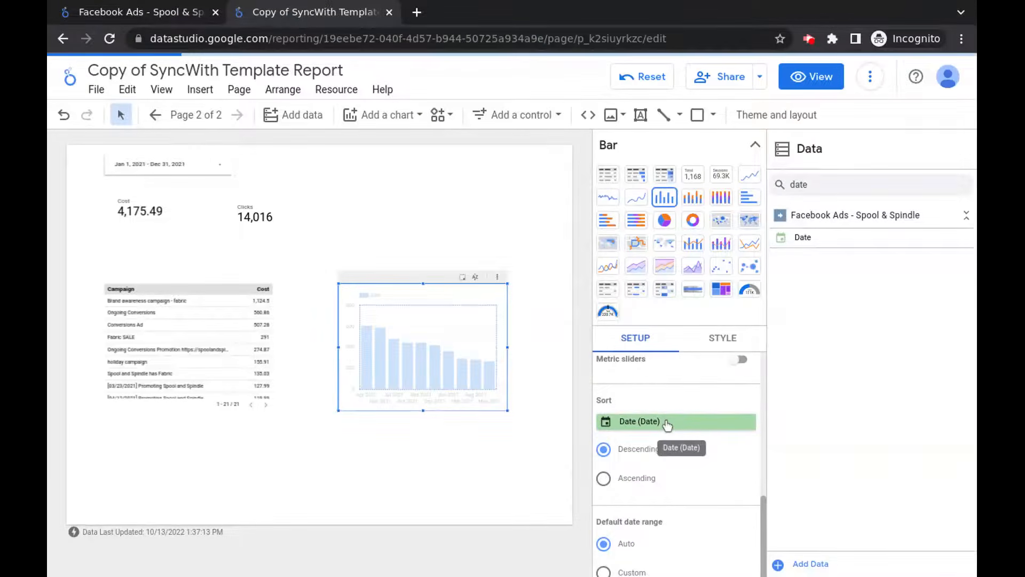
click(625, 481)
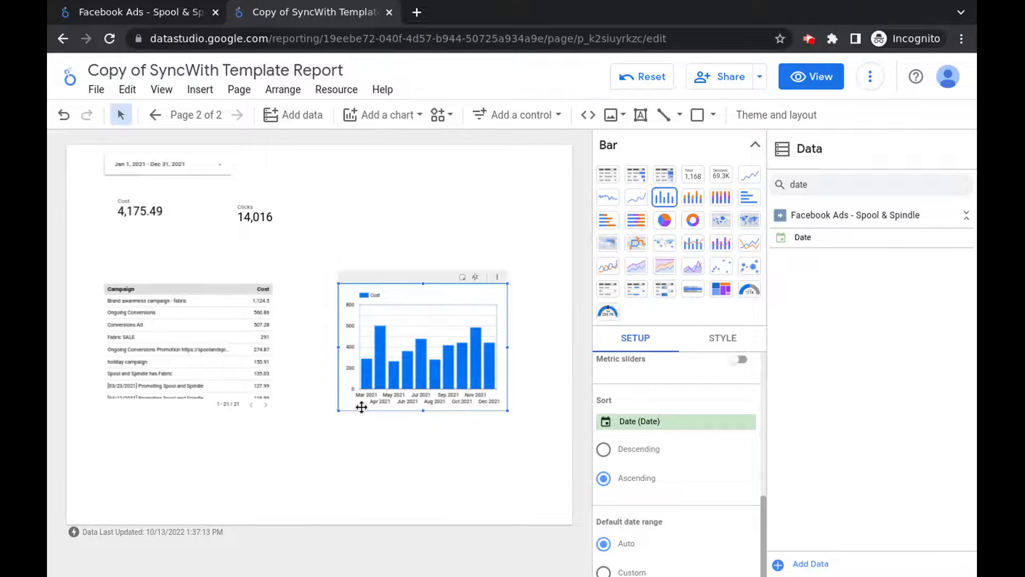
mouse_move(373, 387)
Format the Cost scorecard's metric as the currency CAD - Canadian Dollar ($).
click(138, 214)
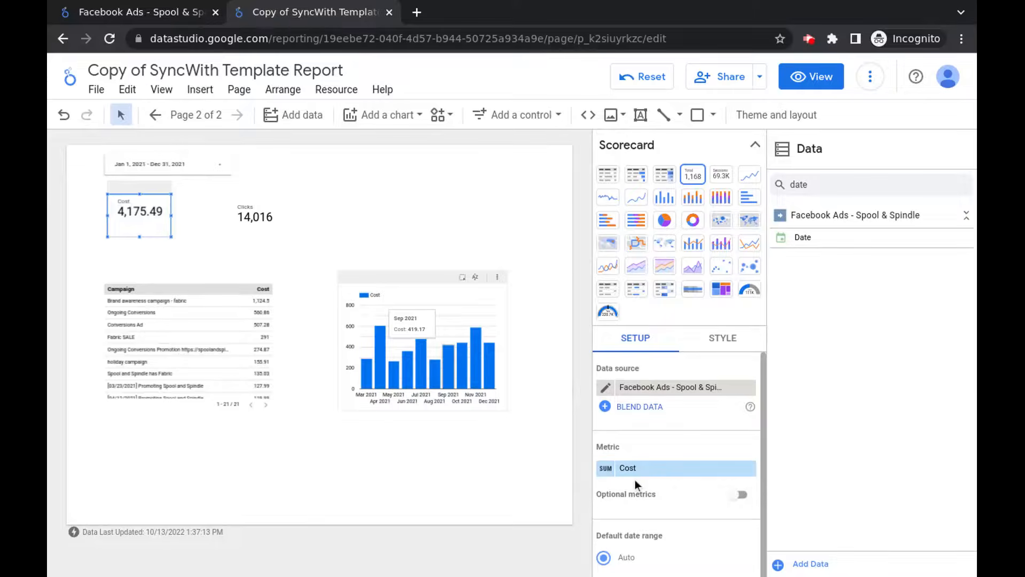
click(606, 472)
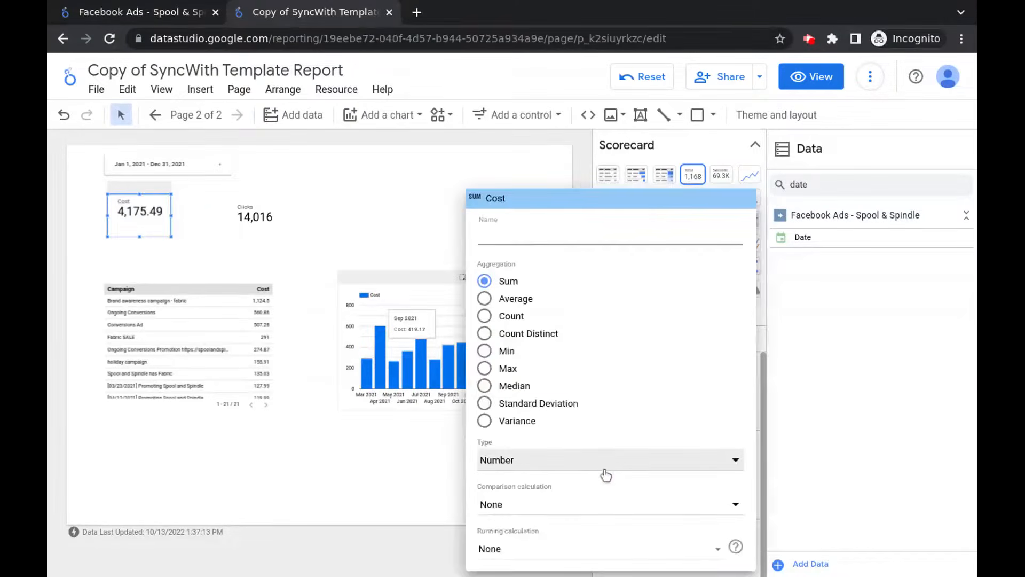
click(497, 463)
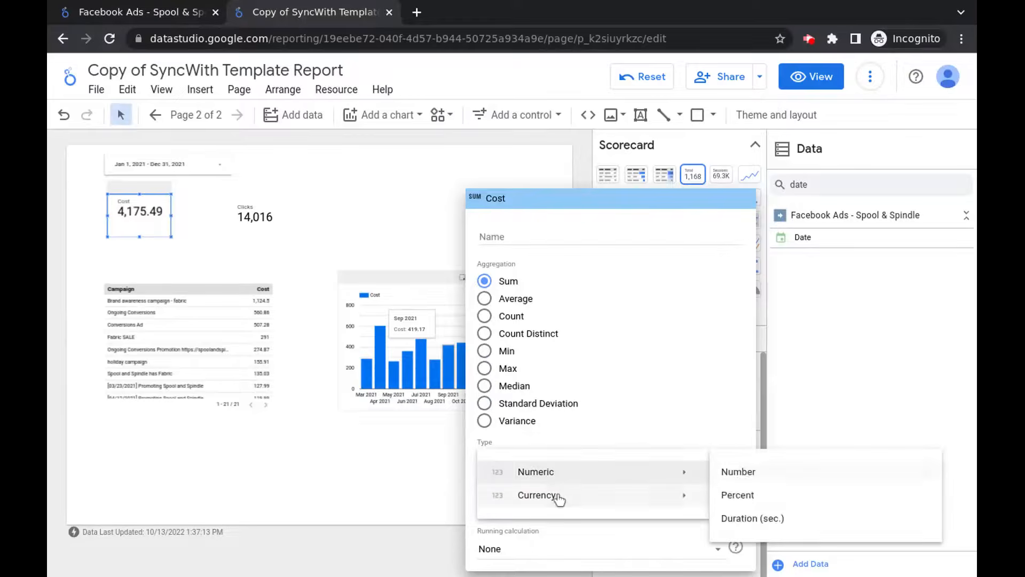
mouse_move(559, 499)
click(784, 541)
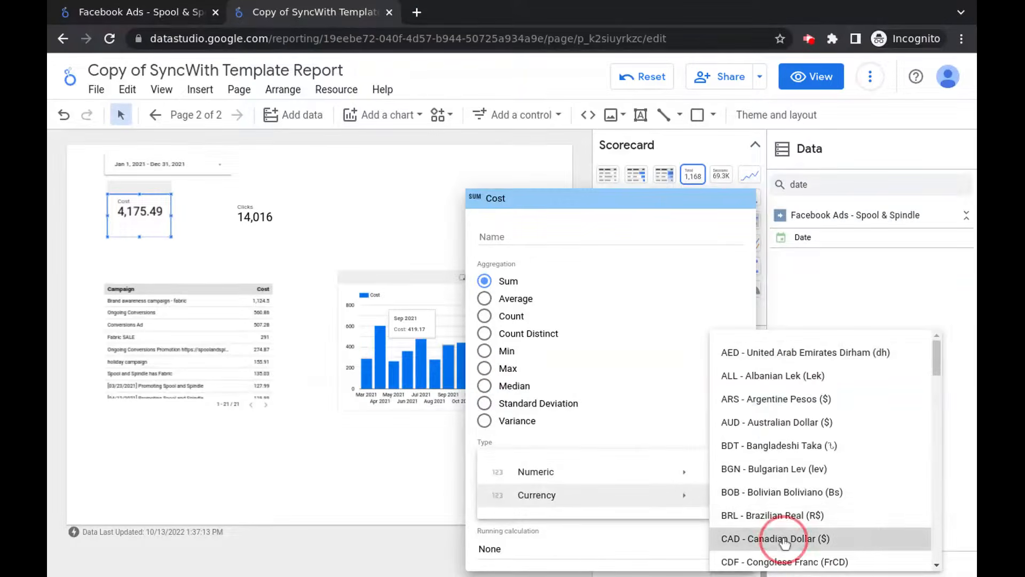
click(270, 483)
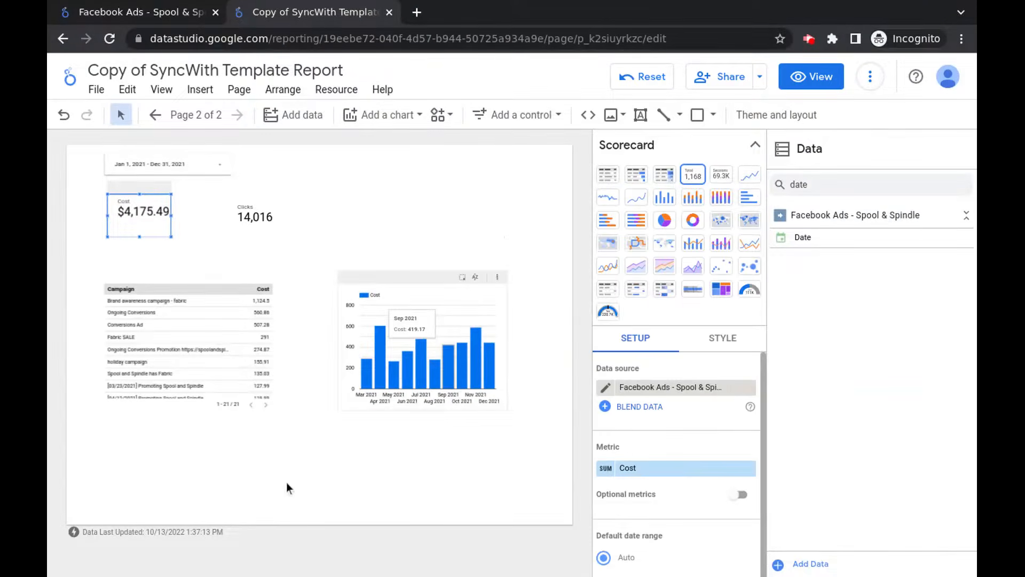
View the report with the page navigation collapsed and check the date range control's calendar without changing the dates.
click(806, 79)
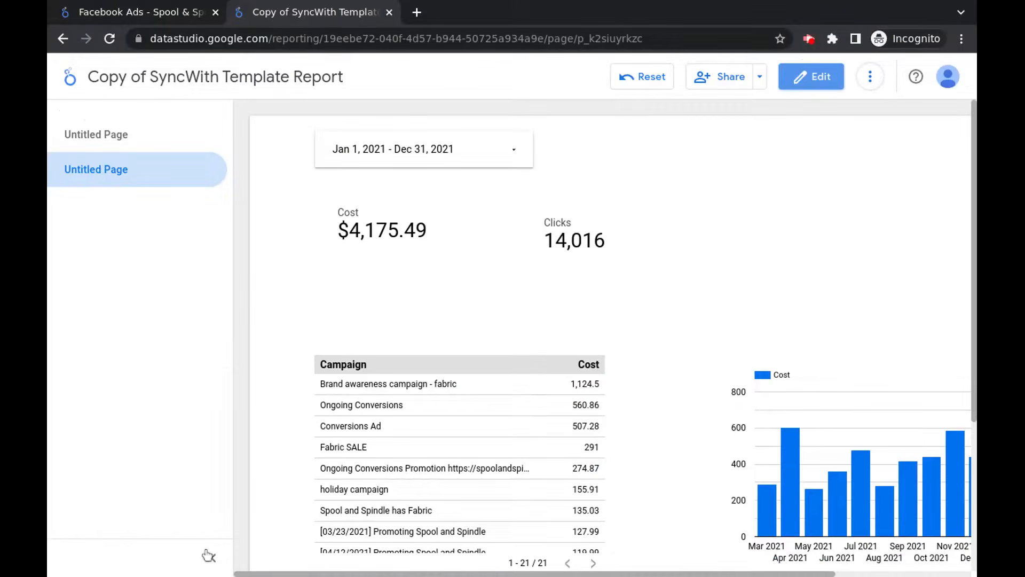
click(208, 556)
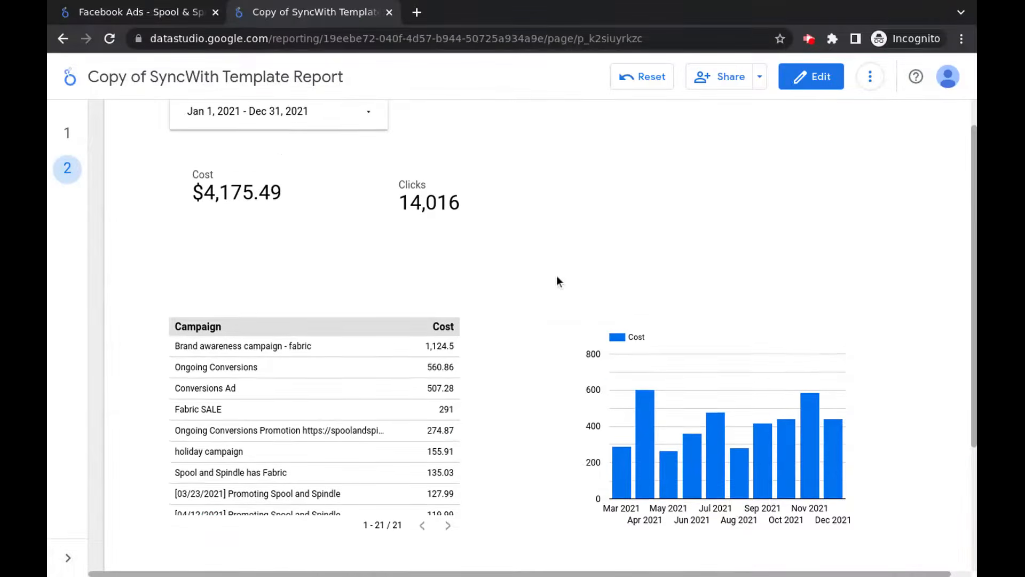
scroll(556, 278, up, 1)
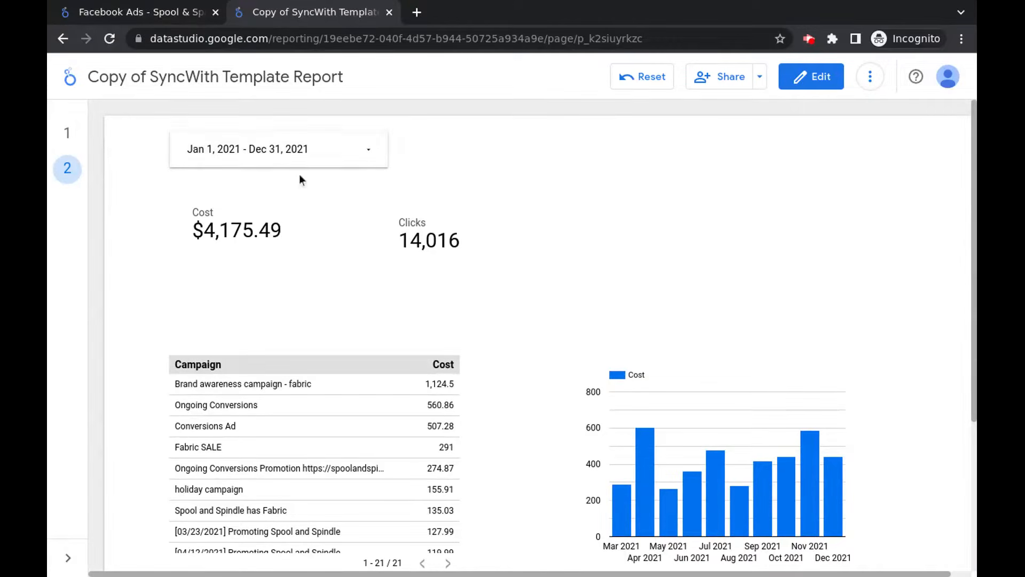
click(372, 150)
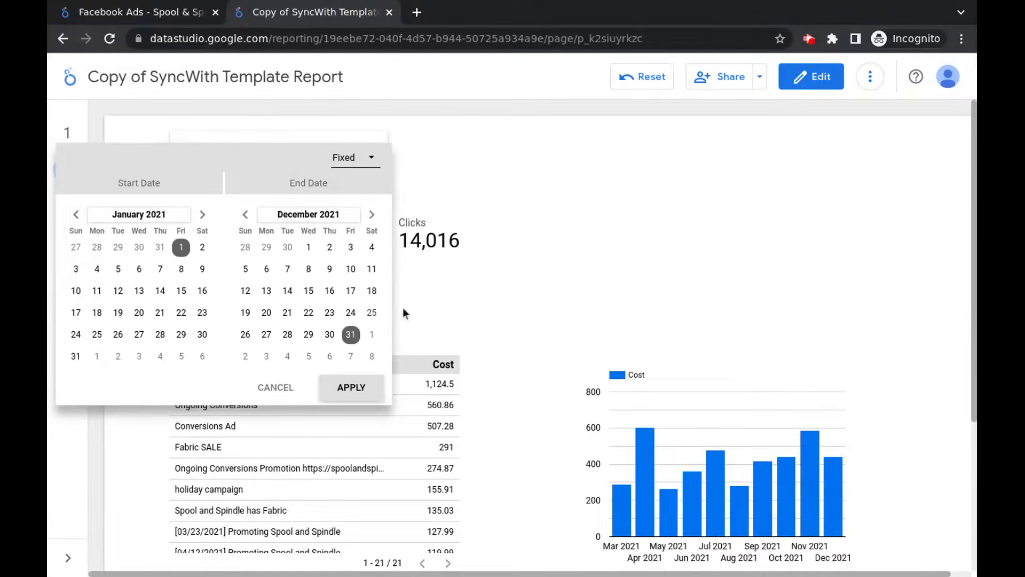
click(610, 195)
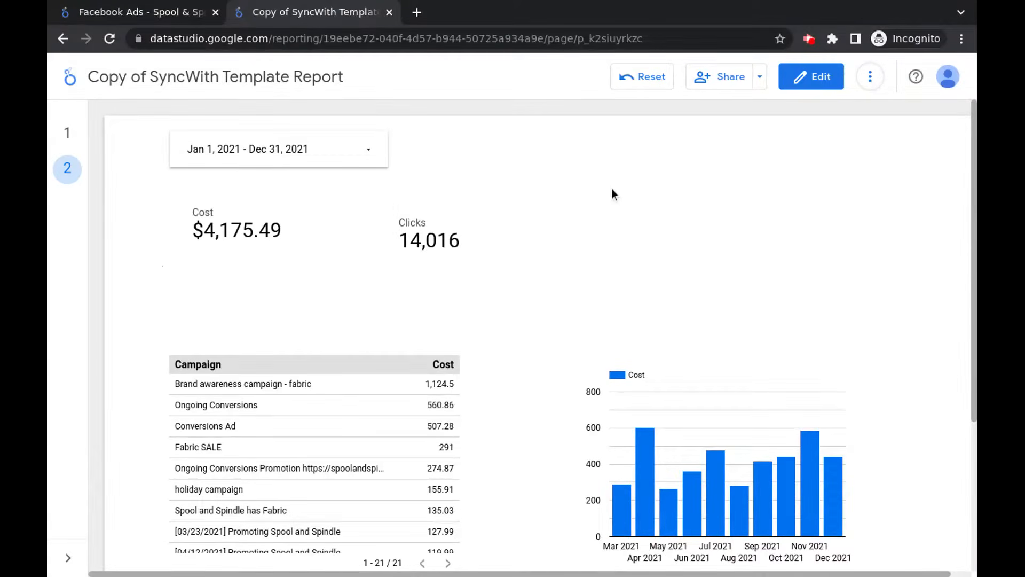